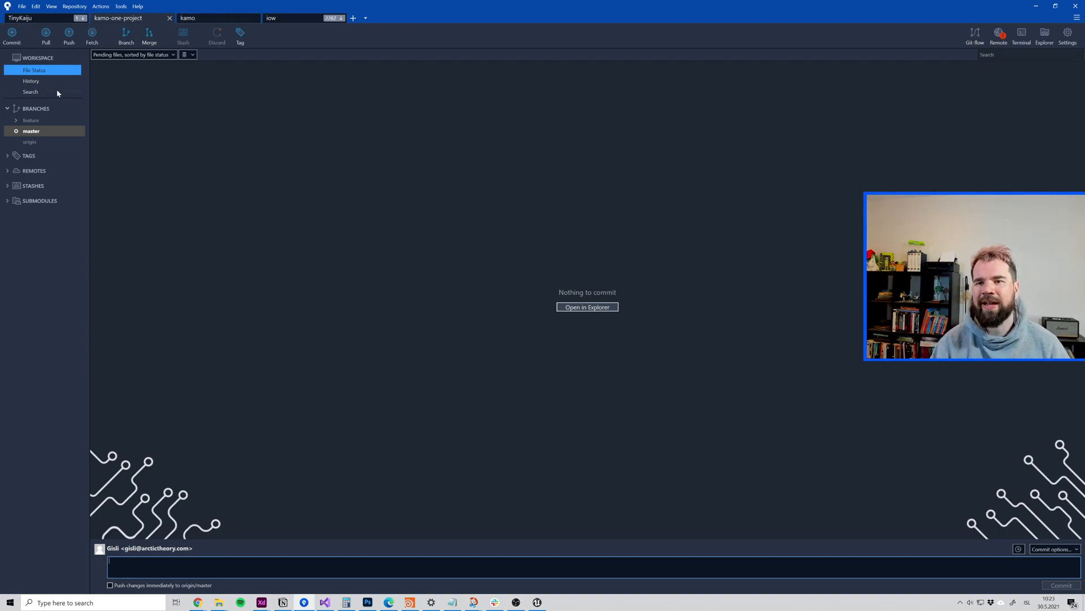
# Step: Check the repository's history, switch to Unreal Editor and open the Content/Blueprint folder
pyautogui.click(35, 83)
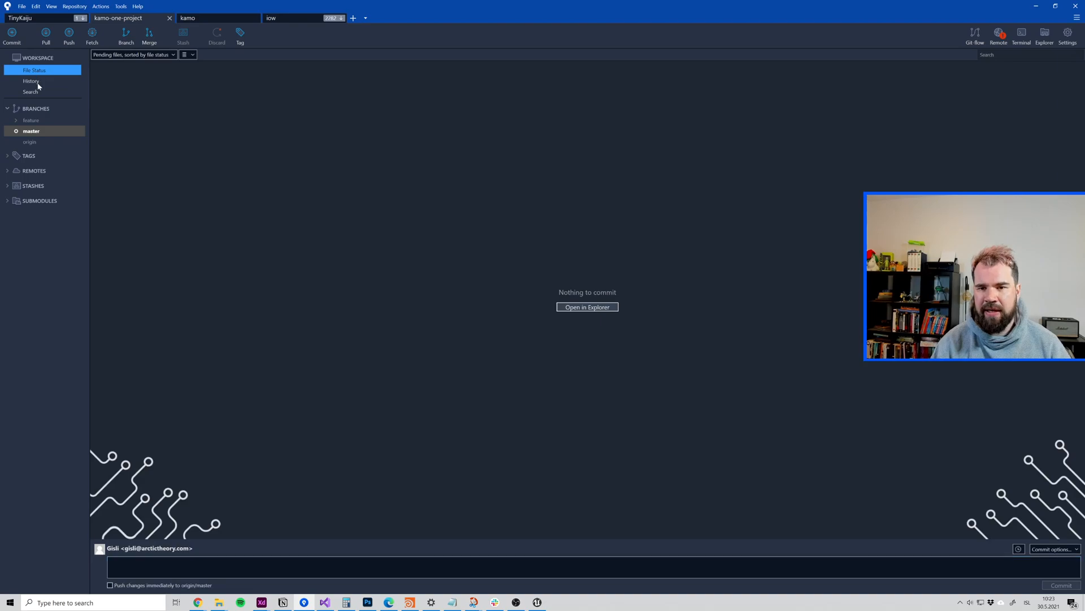
pyautogui.click(38, 84)
pyautogui.hotkey('alt', 'Tab')
pyautogui.click(538, 603)
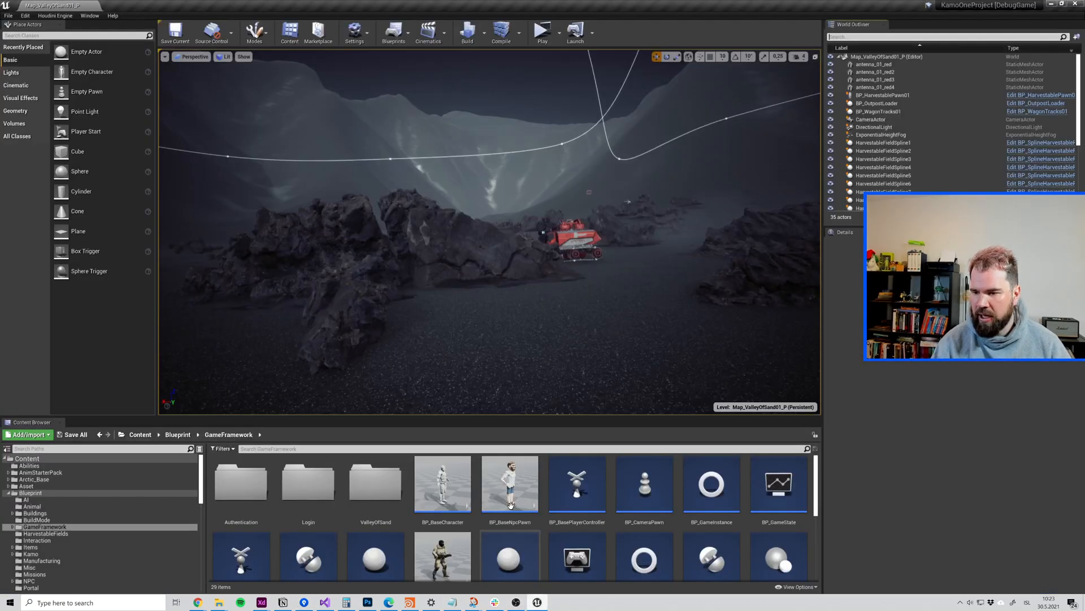
pyautogui.moveTo(404, 346); pyautogui.dragTo(720, 338)
pyautogui.click(50, 493)
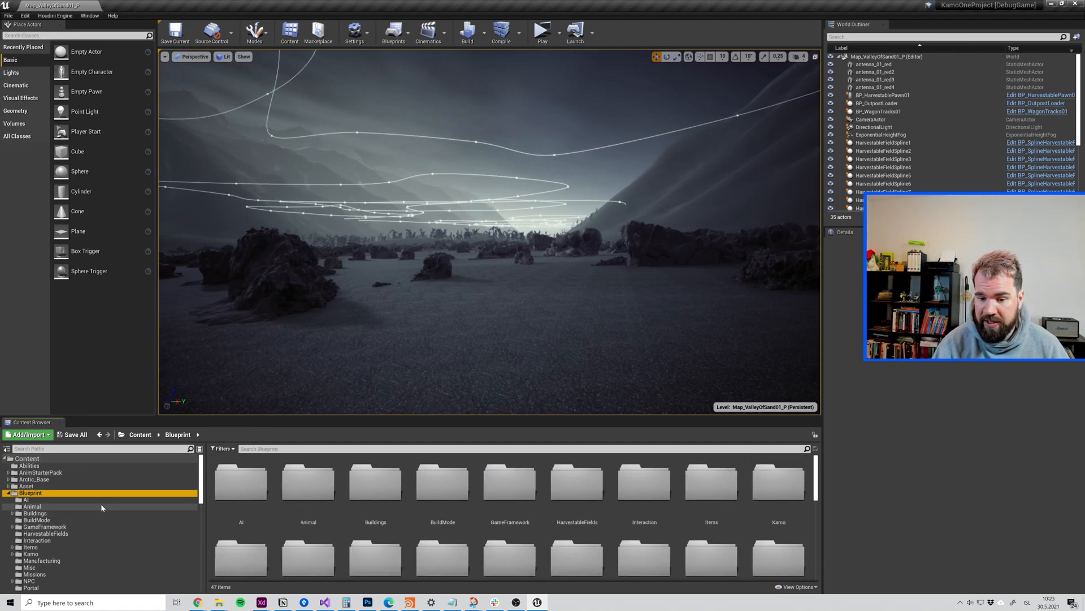
pyautogui.scroll(-5, 255, 532)
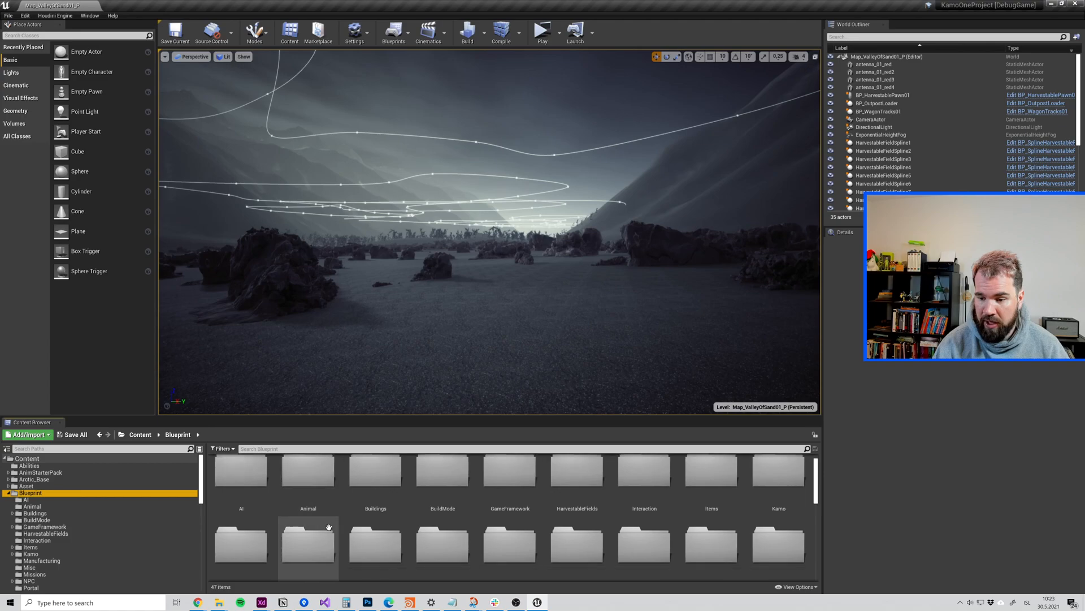
pyautogui.scroll(-3, 256, 532)
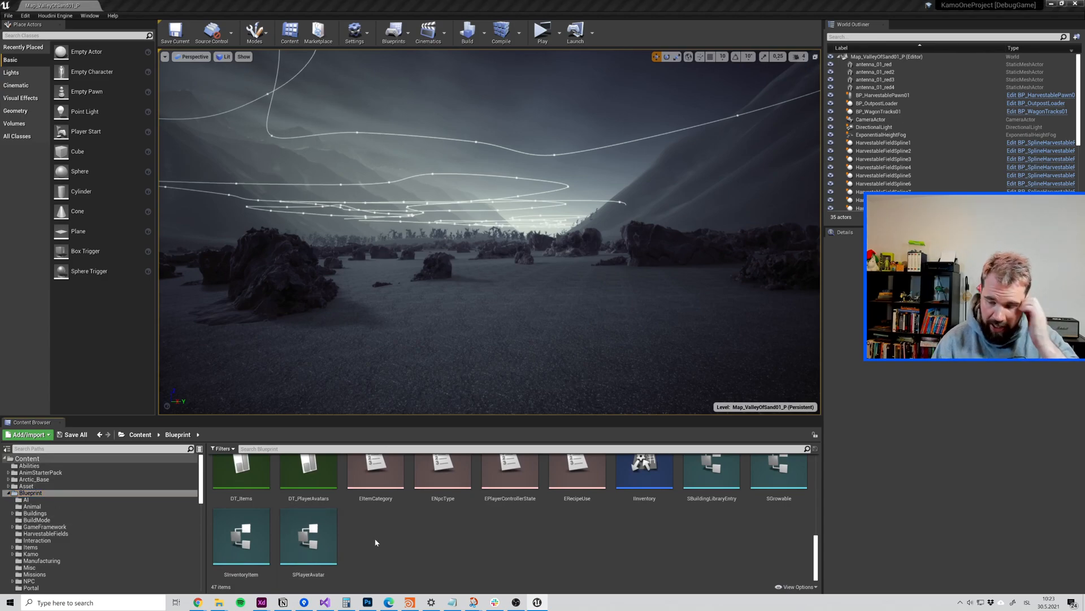
# Step: Create and save a Blueprint class with Actor as parent in the Blueprint folder, named BP_SourceControlExampleActor
pyautogui.rightClick(373, 542)
pyautogui.click(427, 326)
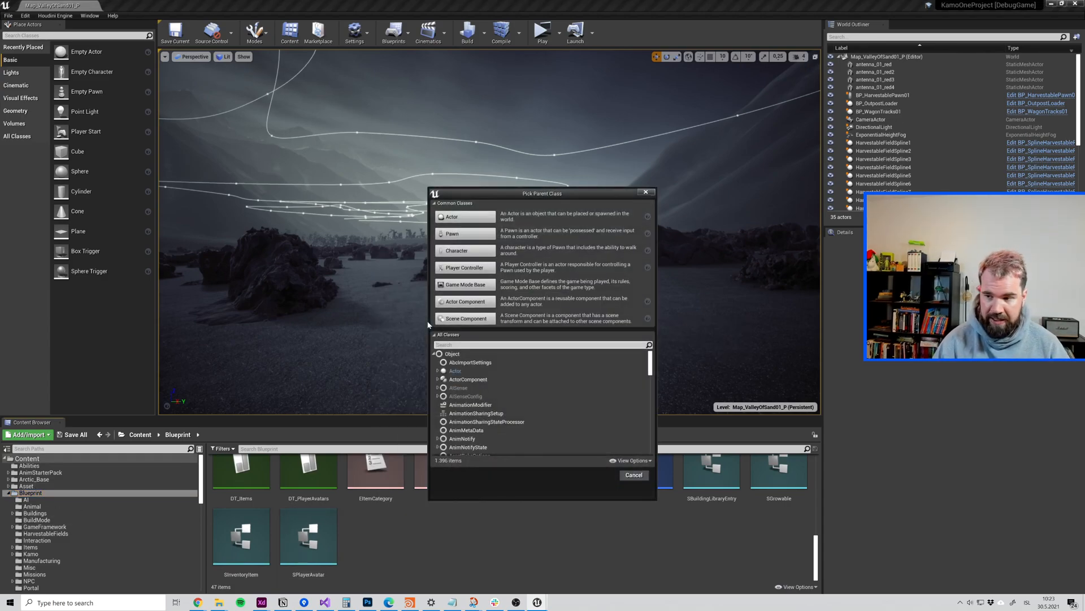
pyautogui.click(470, 217)
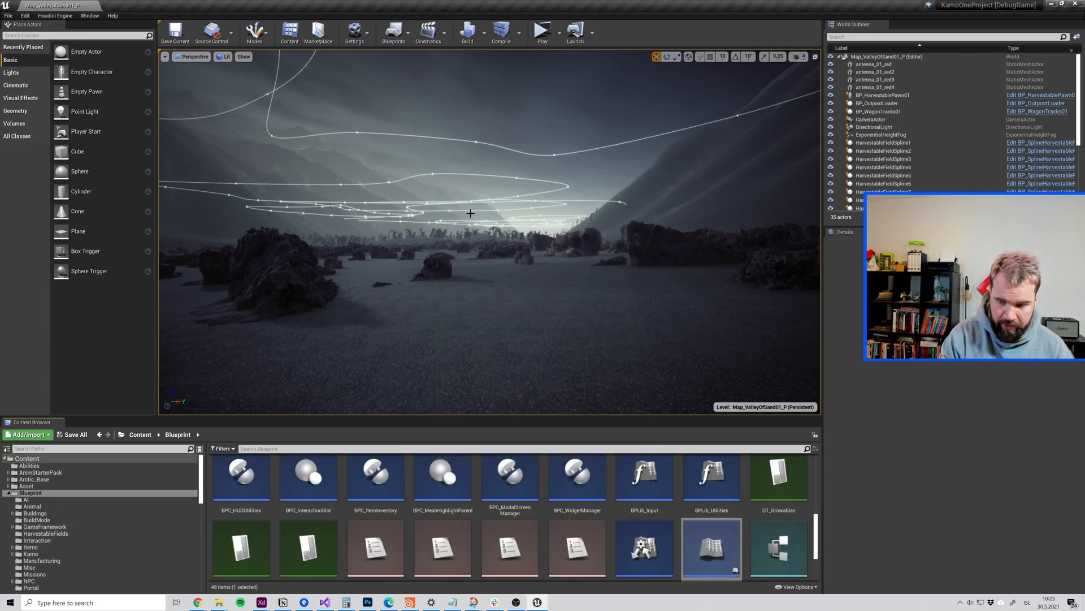
pyautogui.scroll(-2, 503, 331)
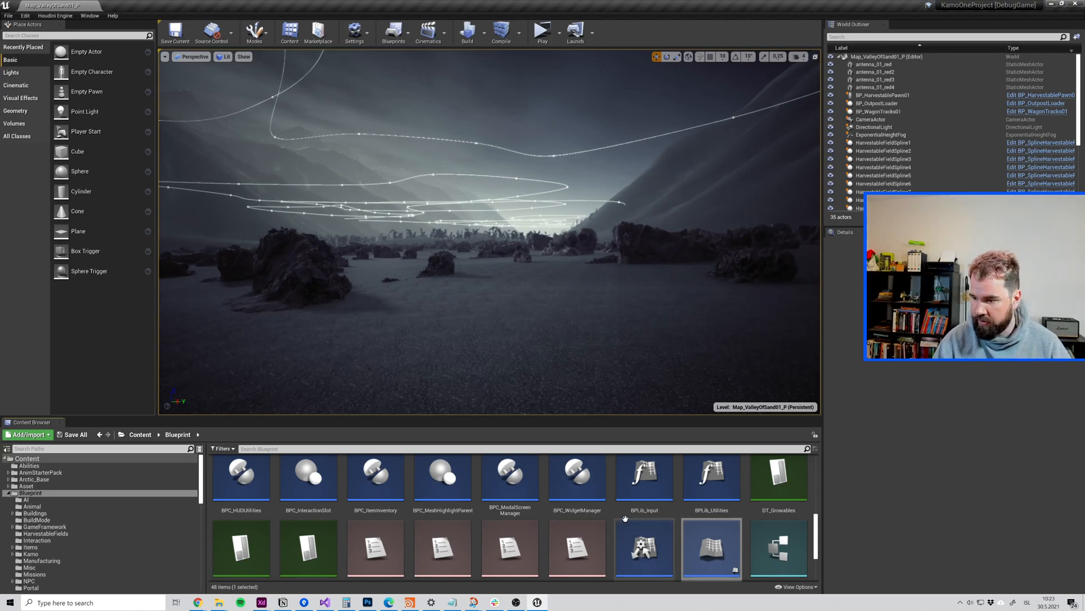
pyautogui.scroll(-3, 626, 518)
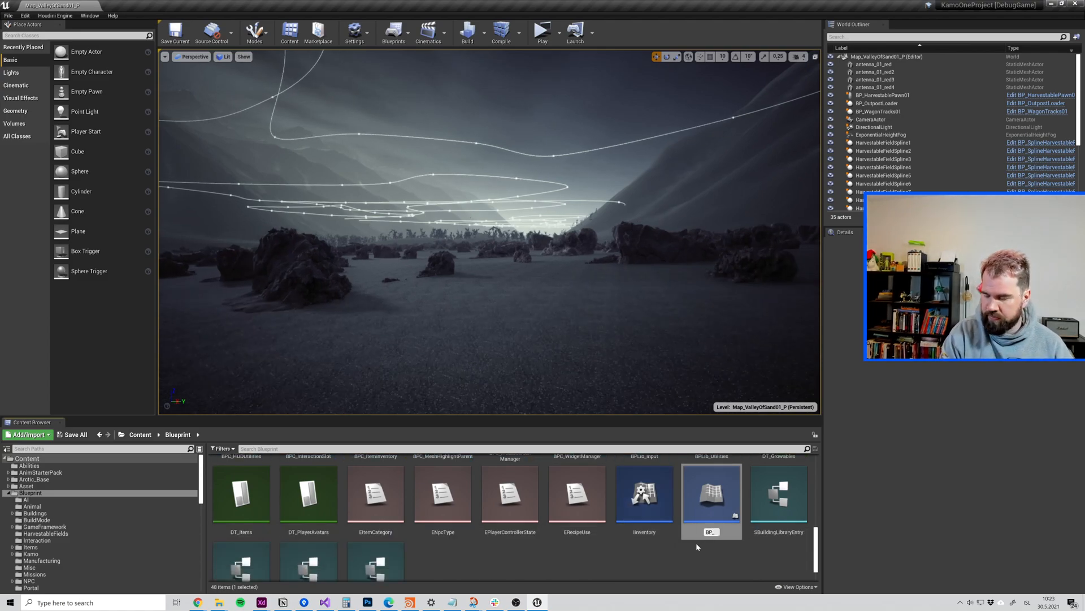
pyautogui.write('BP_SourceControl')
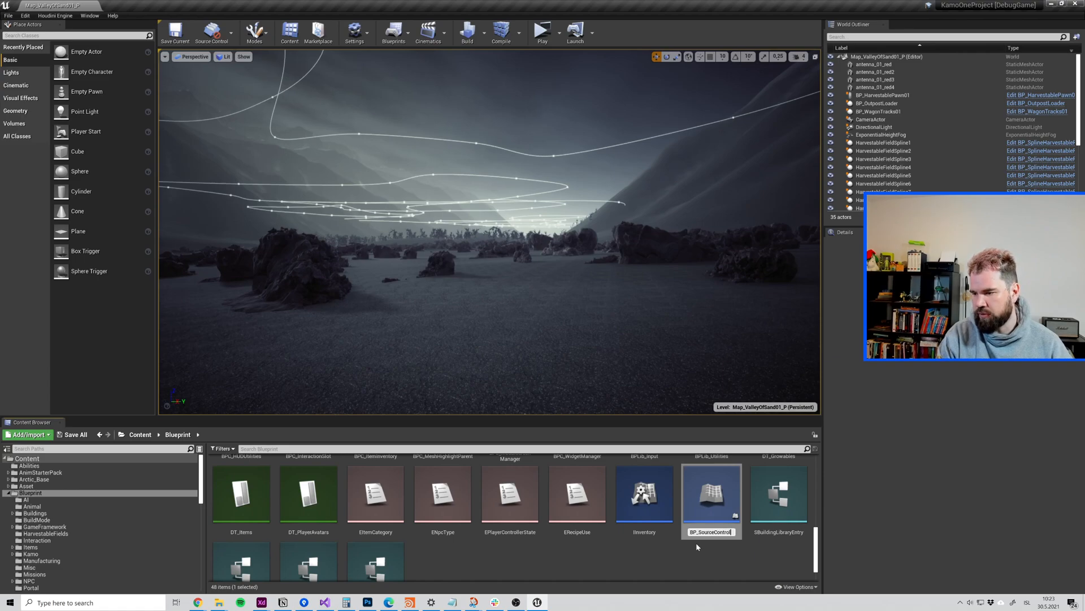
pyautogui.write('ExampleAc')
pyautogui.press('Return')
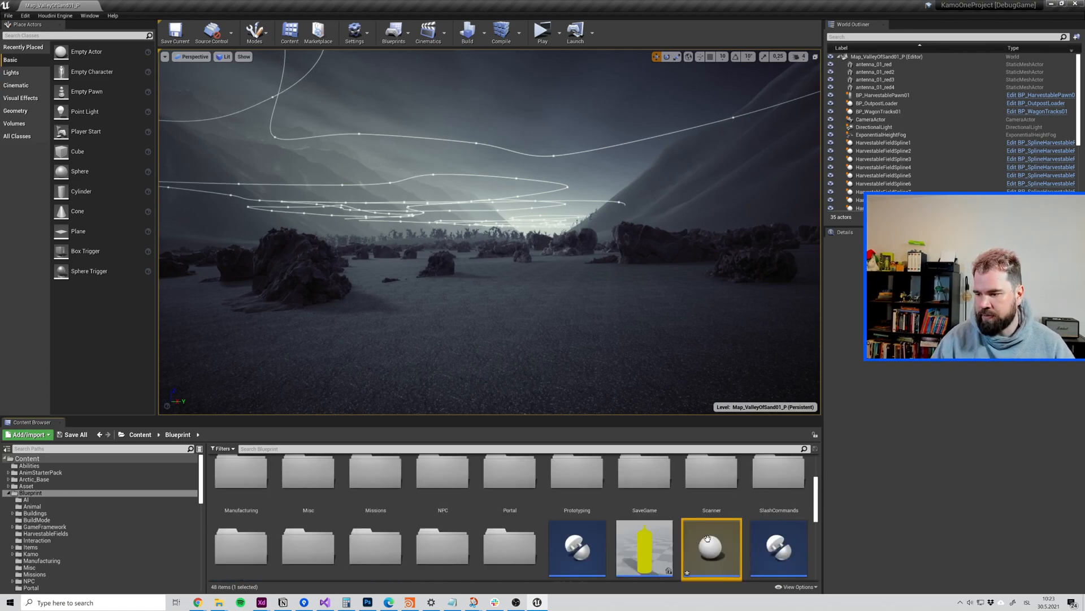
pyautogui.scroll(1, 714, 519)
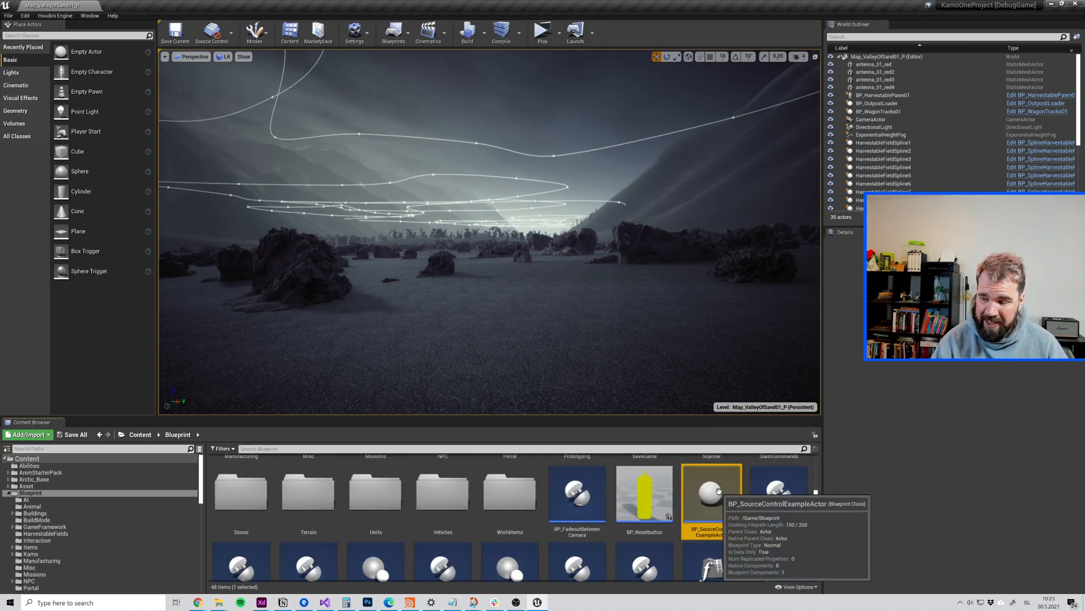
# Step: Switch to Sourcetree and examine the latest commit on master and the pending BP_SourceControlExampleActor.uasset file
pyautogui.click(303, 602)
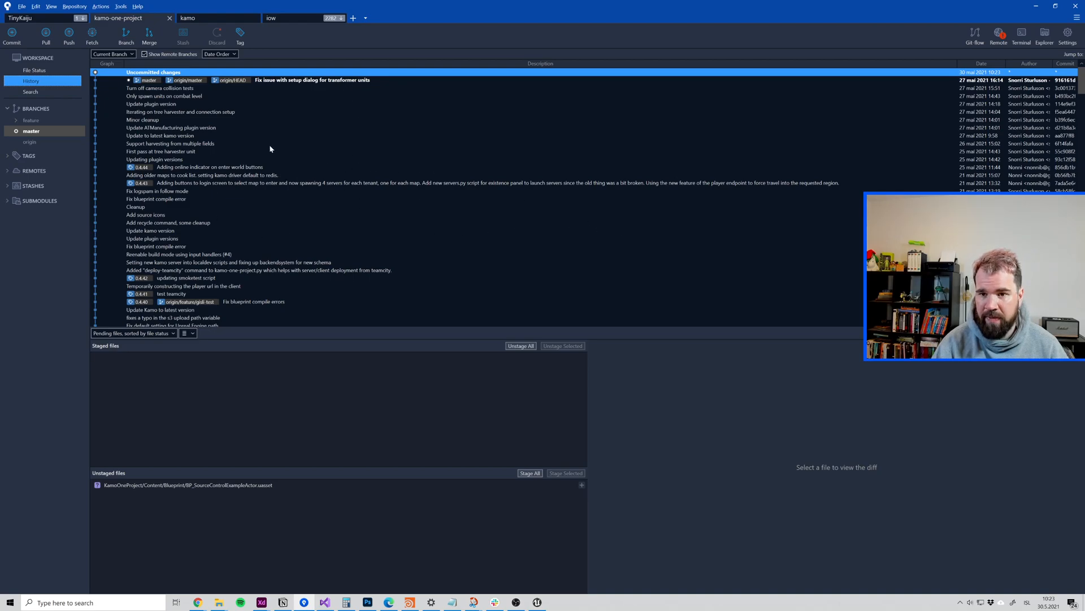
pyautogui.click(161, 80)
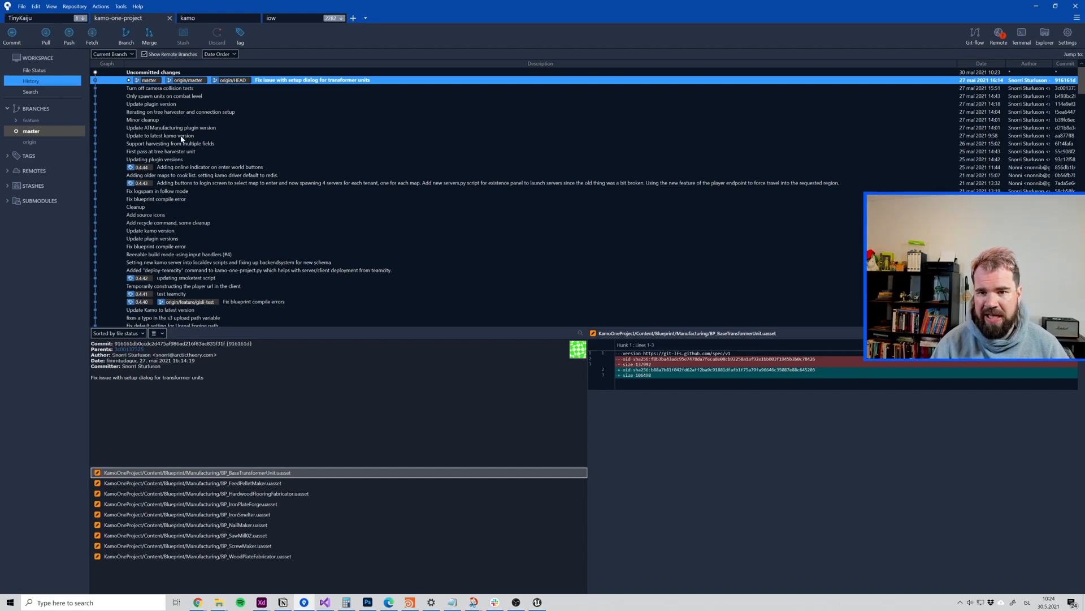
pyautogui.click(32, 71)
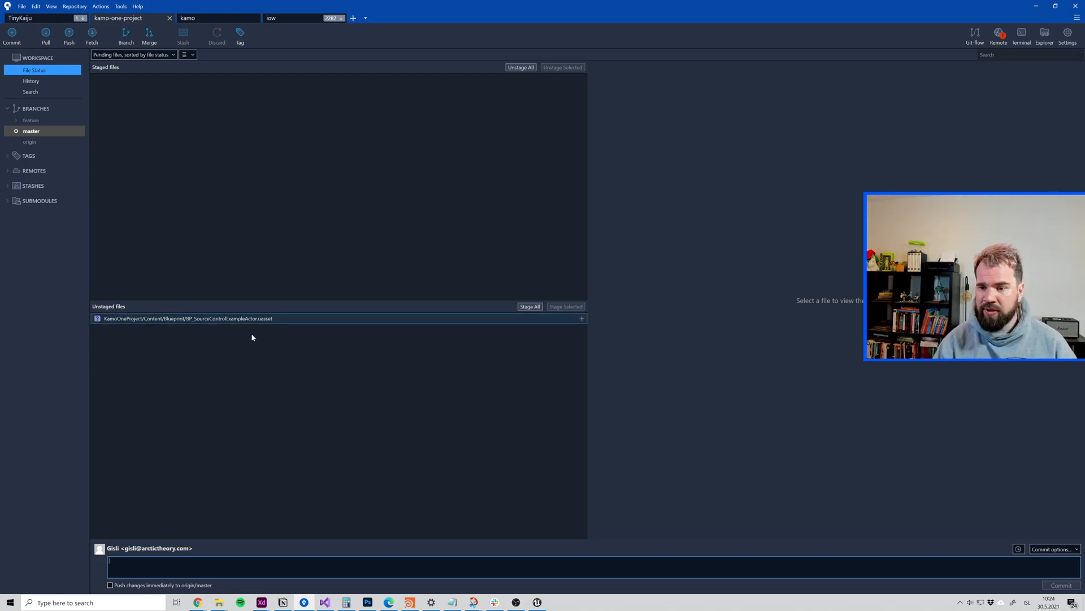
pyautogui.click(312, 320)
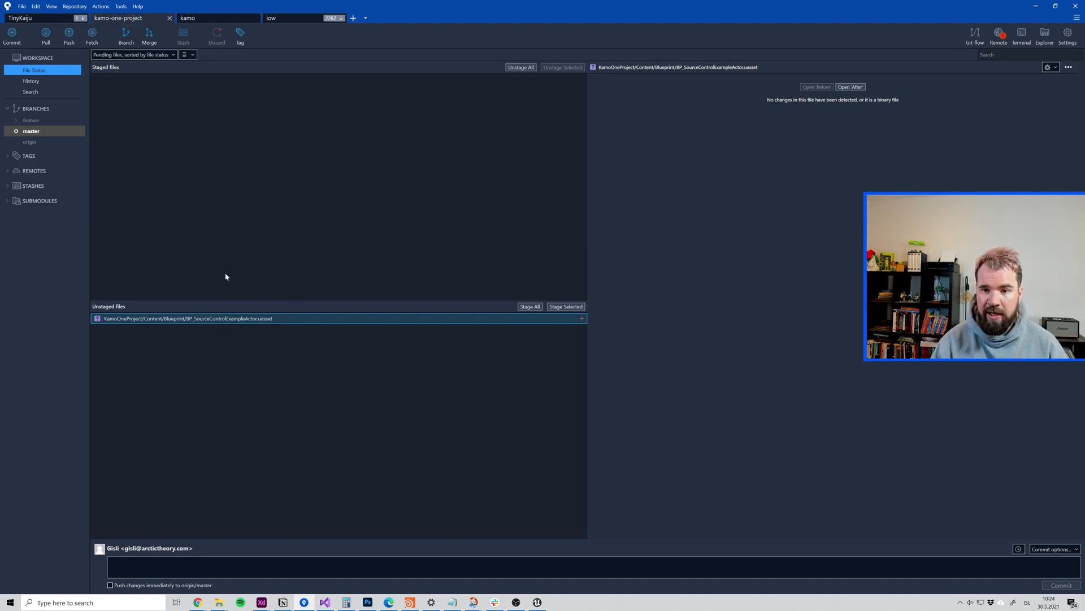
pyautogui.click(41, 84)
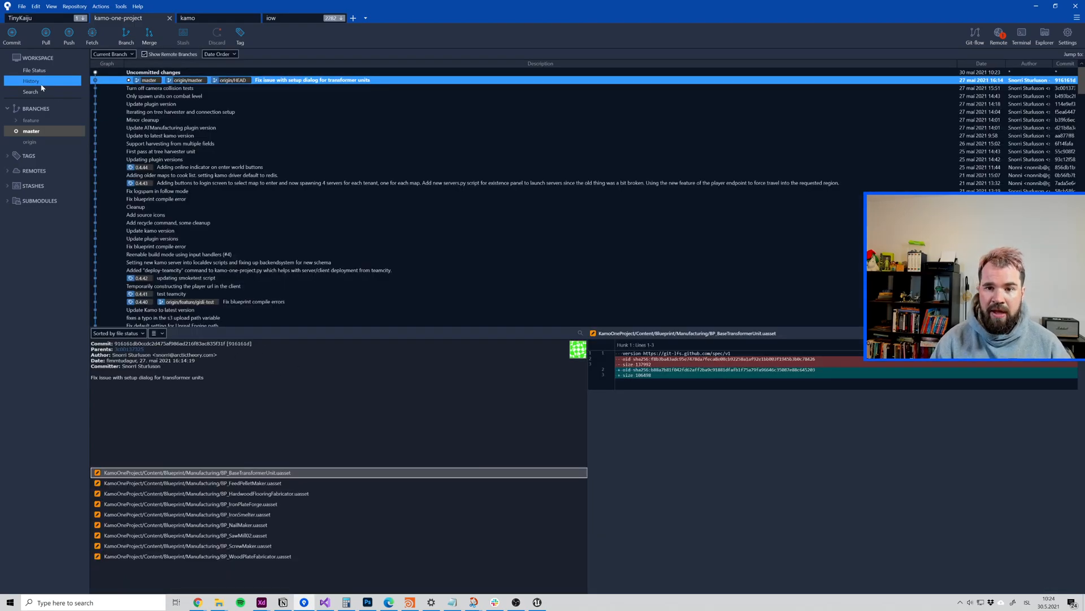
# Step: Stage BP_SourceControlExampleActor.uasset from the pending files of kamo-one-project
pyautogui.click(537, 602)
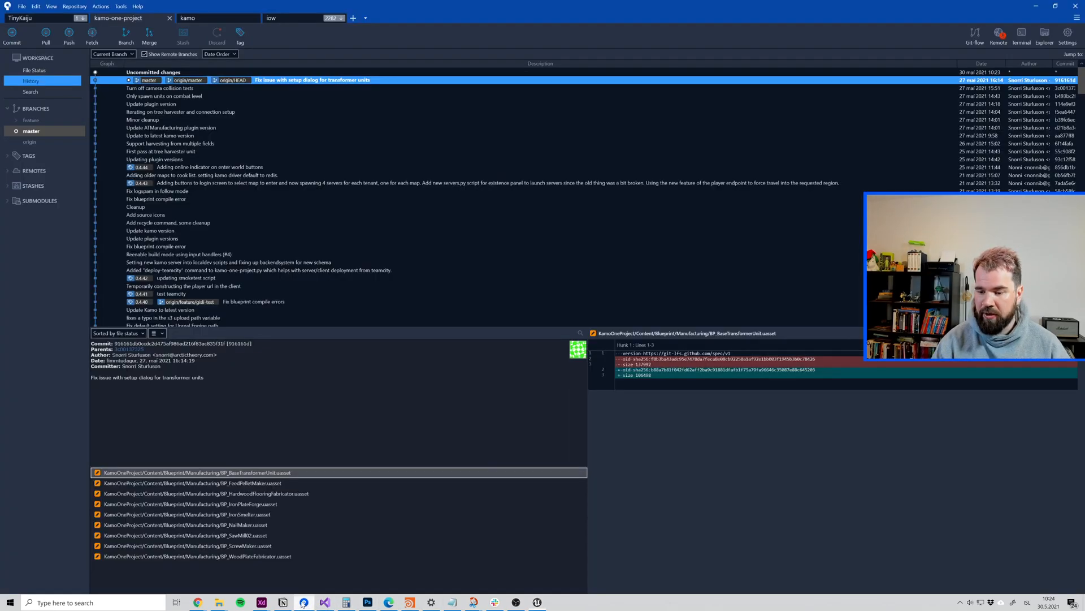
pyautogui.click(304, 602)
pyautogui.click(35, 70)
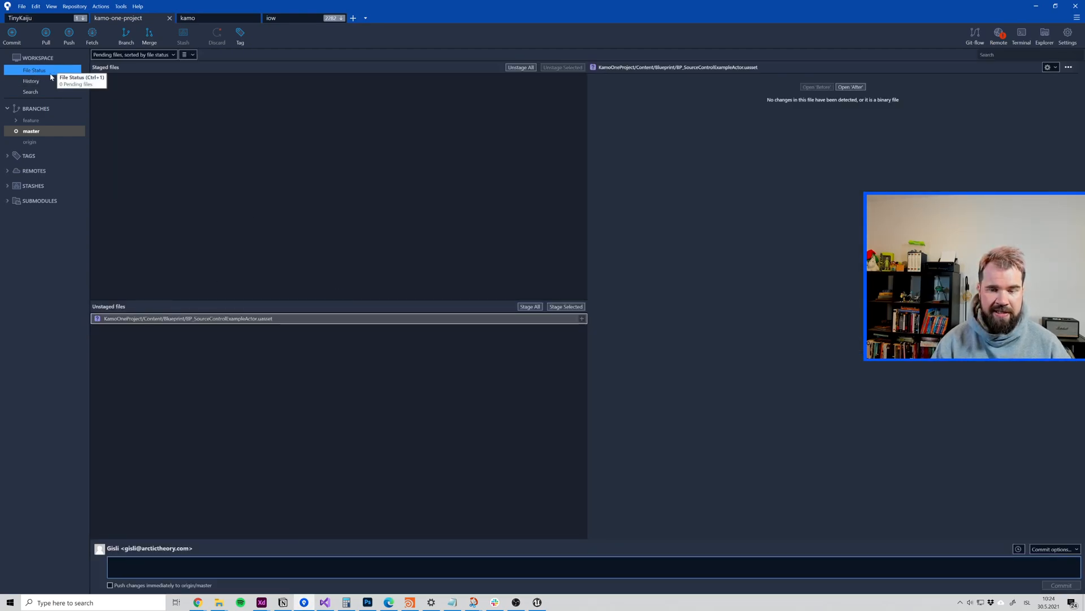
pyautogui.click(231, 318)
pyautogui.moveTo(230, 319); pyautogui.dragTo(238, 263)
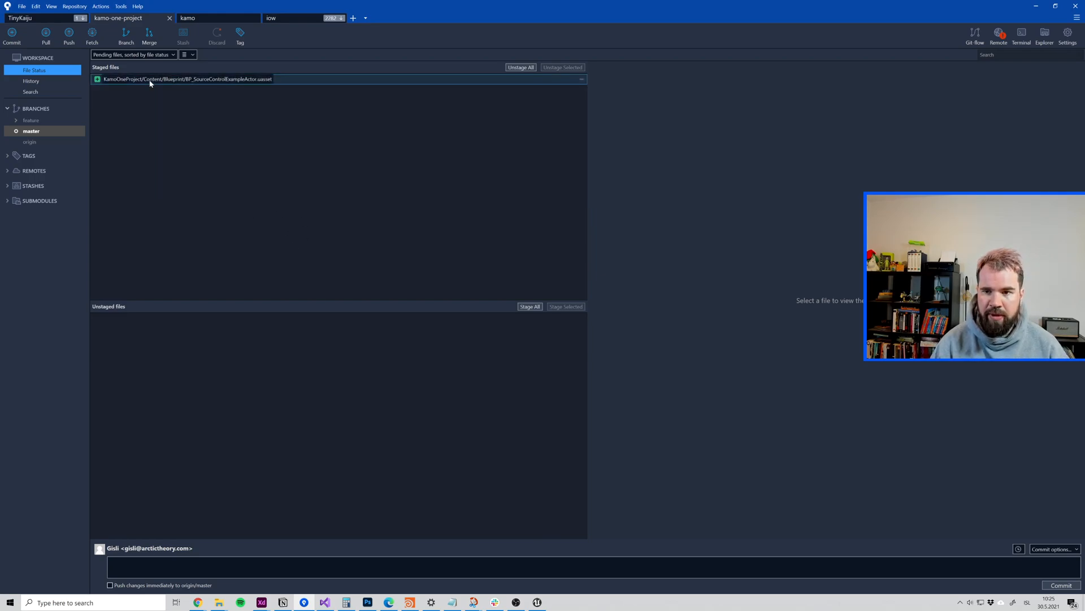
# Step: Switch to Unreal Editor, open the BP_WeatherControl Blueprint and connect a Print String node after Set Timer by Event
pyautogui.moveTo(537, 602)
pyautogui.click(546, 568)
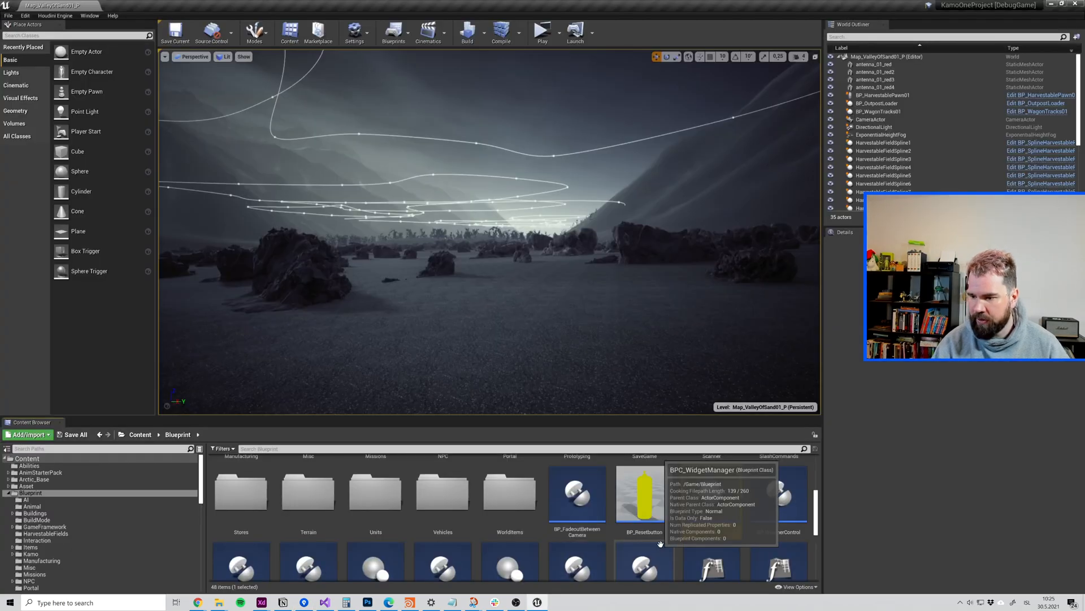
pyautogui.doubleClick(773, 511)
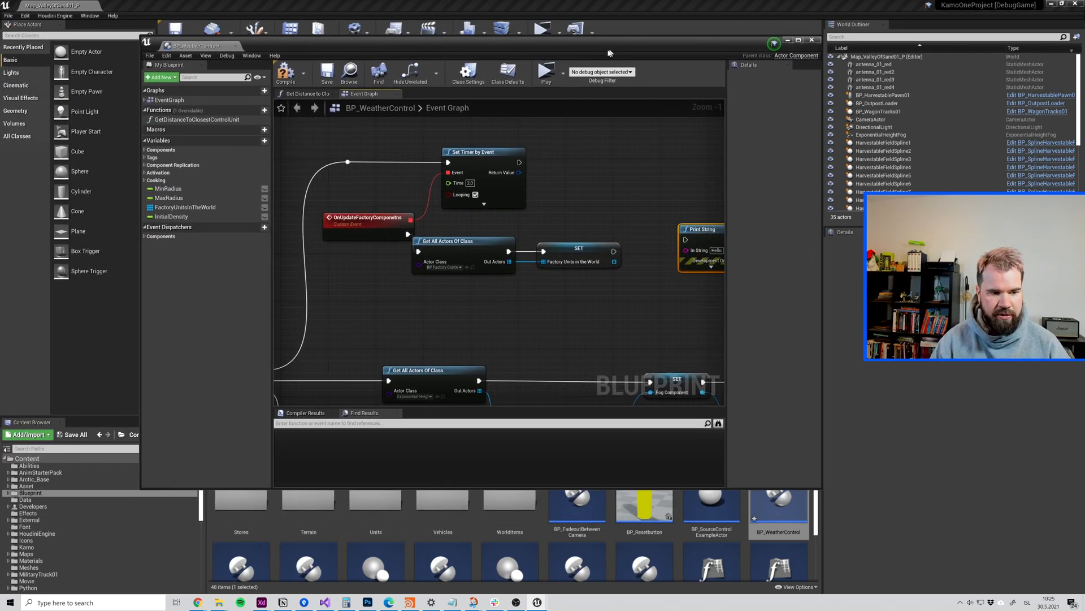
pyautogui.moveTo(687, 218); pyautogui.dragTo(580, 156)
pyautogui.moveTo(514, 164); pyautogui.dragTo(630, 154)
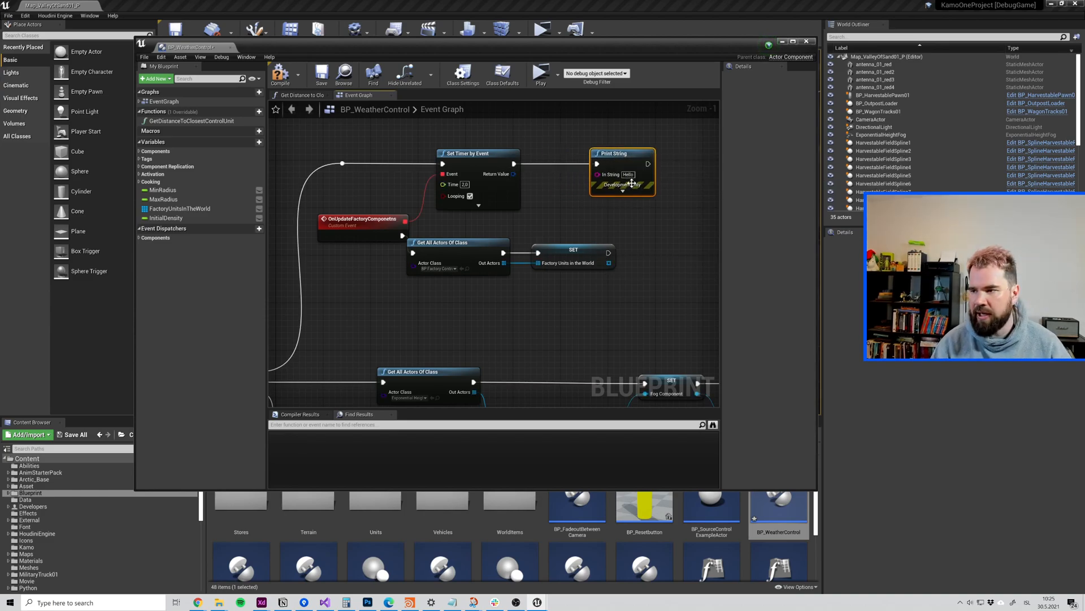
# Step: Set the Print String text to "Weather is awesome yo!", then compile and save BP_WeatherControl
pyautogui.click(628, 174)
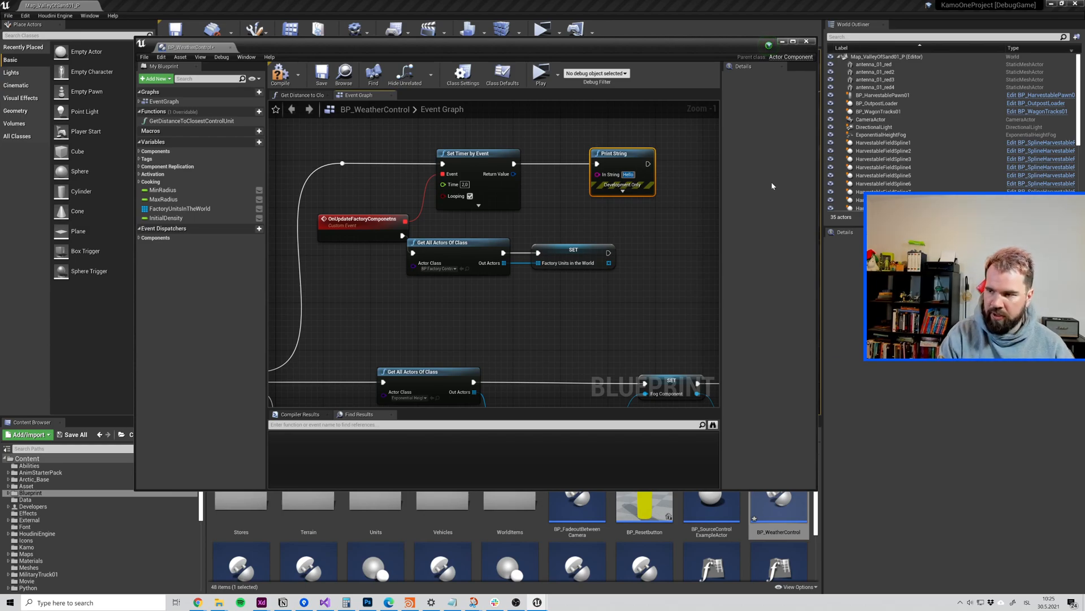
pyautogui.write('Weather is a')
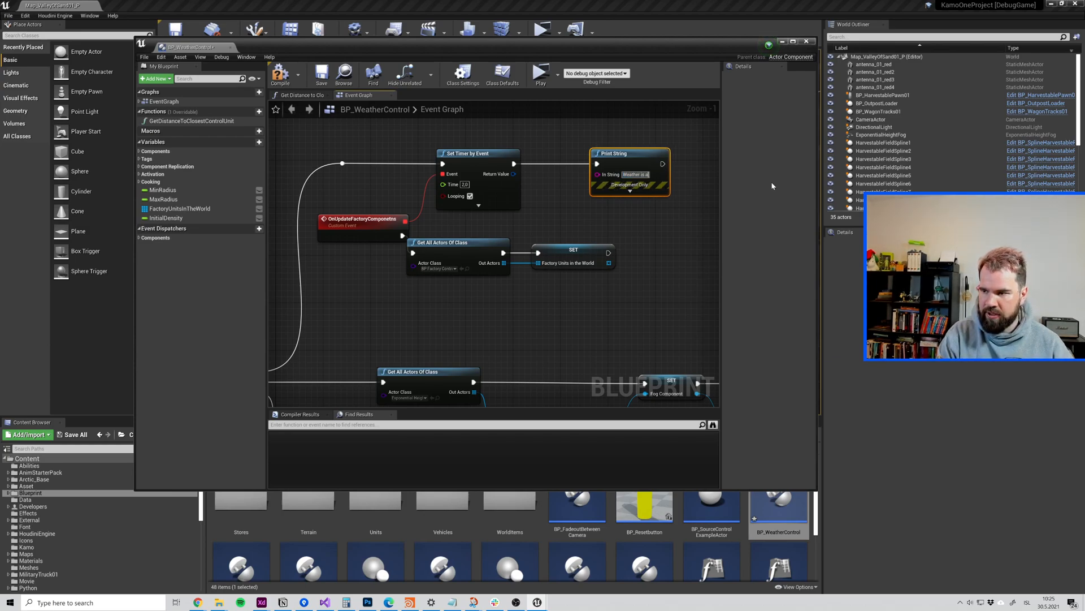
pyautogui.write('wesome yo!')
pyautogui.press('Return')
pyautogui.click(281, 75)
pyautogui.click(327, 73)
pyautogui.click(415, 173)
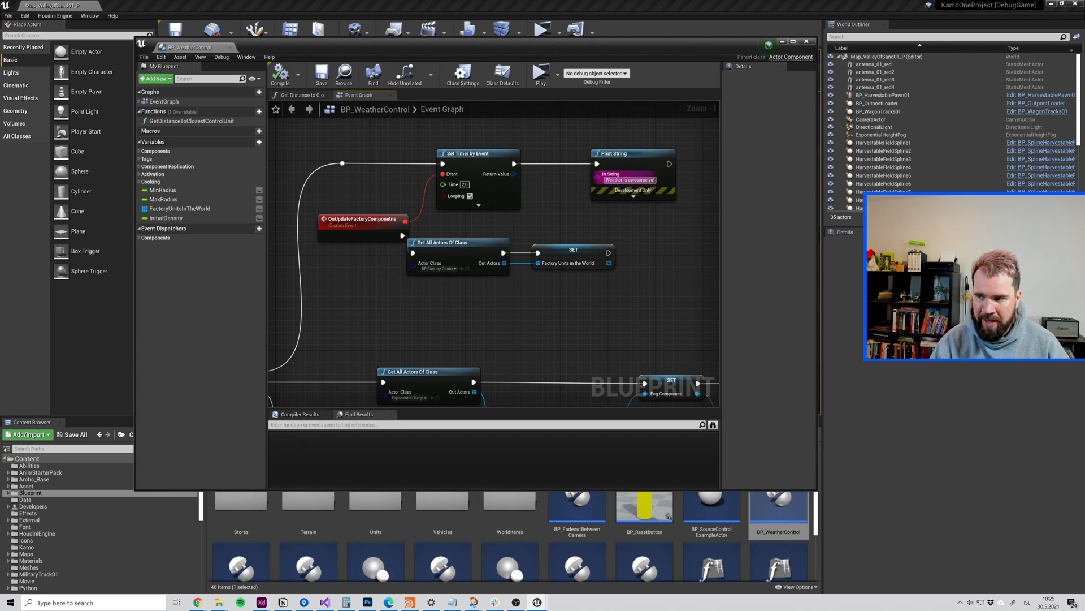
# Step: Switch to Sourcetree and examine the diff of BP_WeatherControl.uasset and each commit in its file log
pyautogui.click(304, 602)
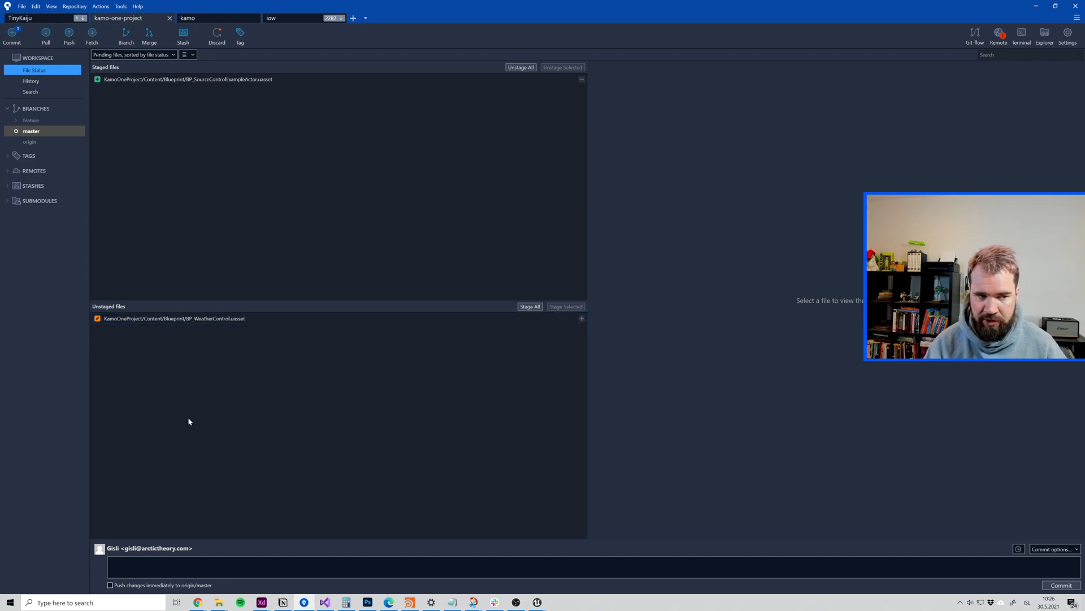
pyautogui.click(191, 320)
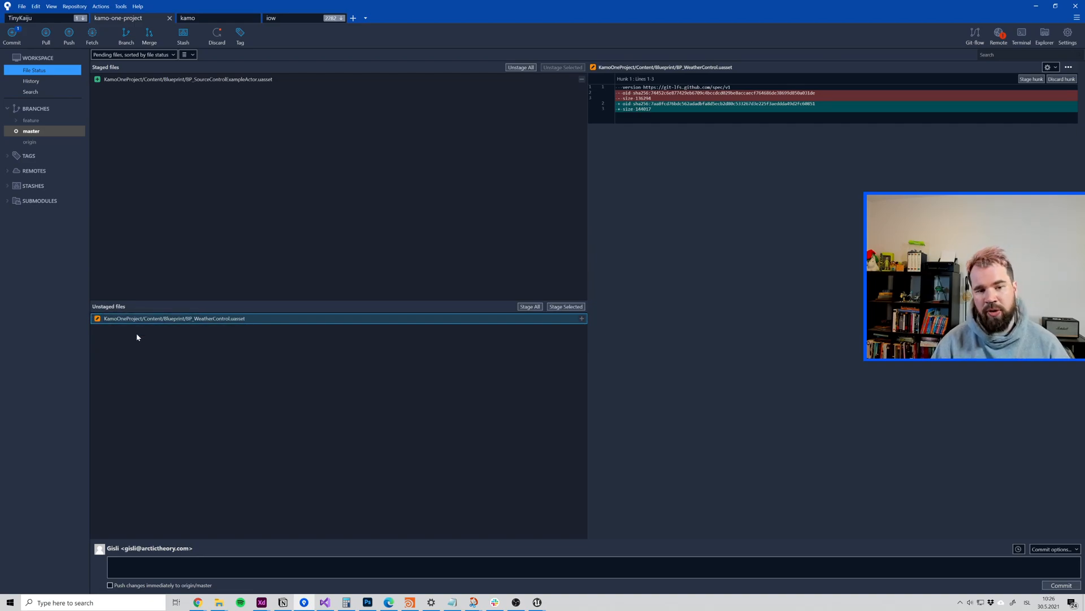
pyautogui.rightClick(194, 318)
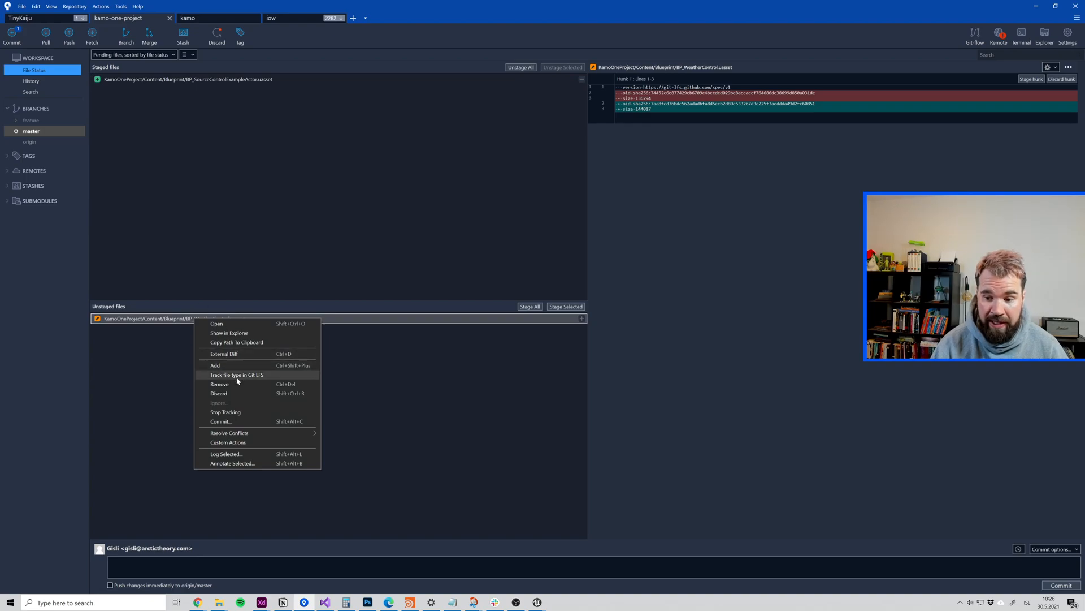
pyautogui.click(231, 454)
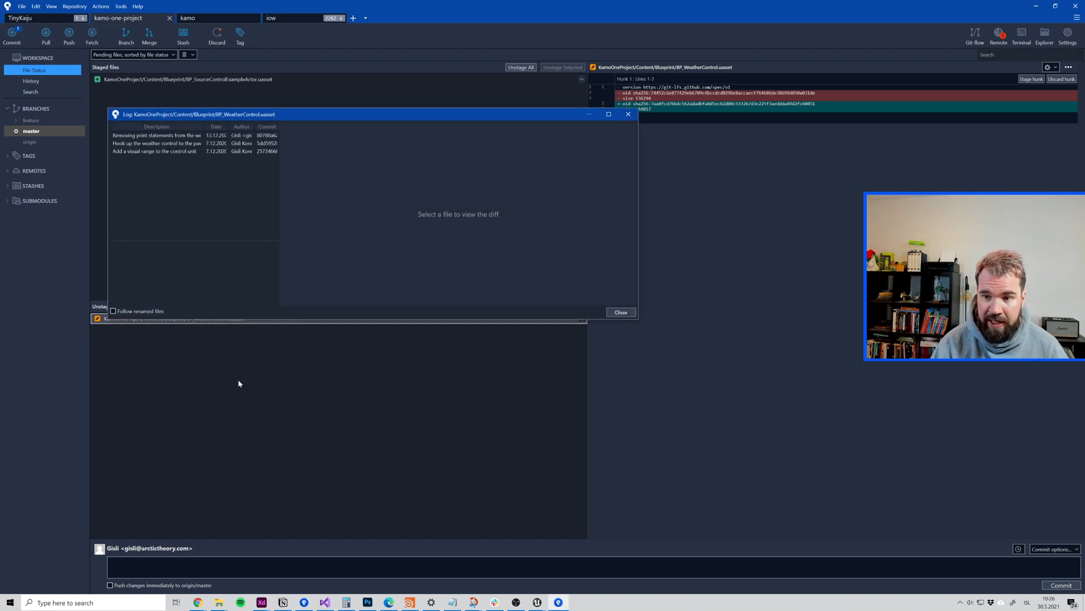
pyautogui.click(156, 144)
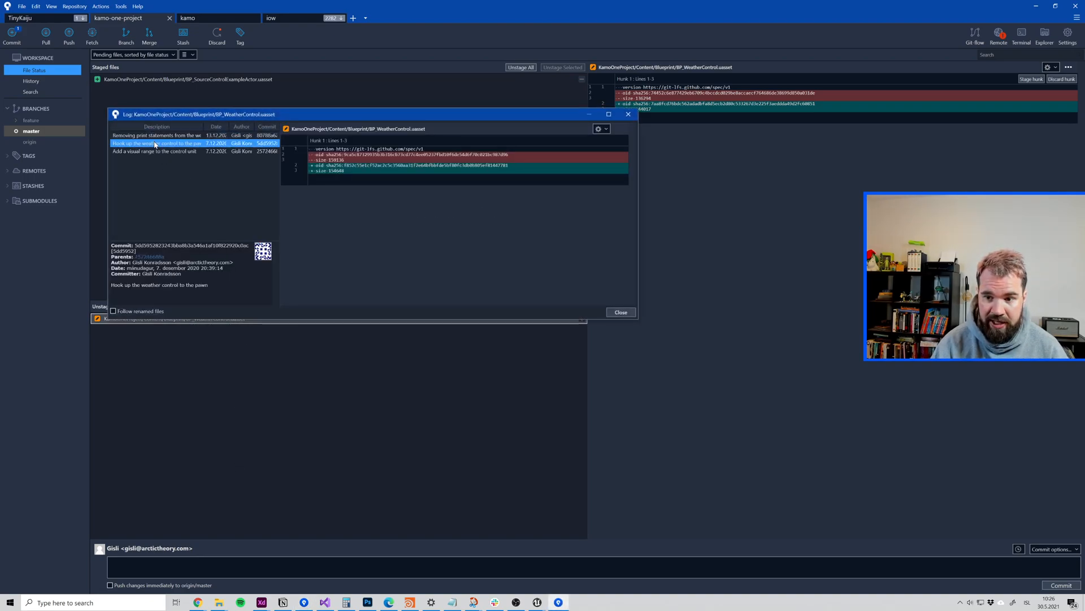
pyautogui.click(153, 151)
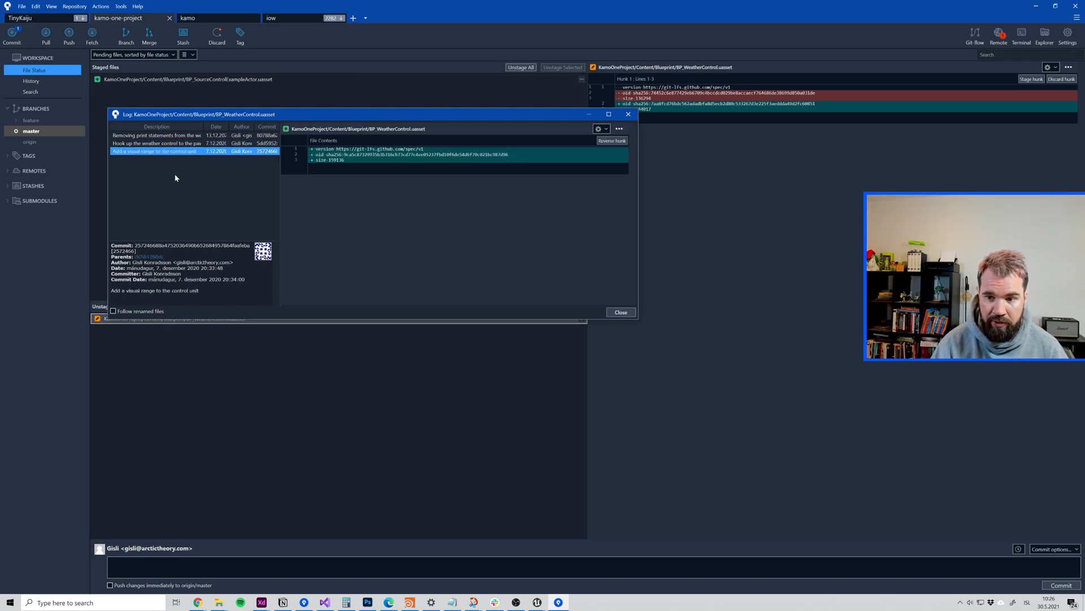
pyautogui.click(163, 139)
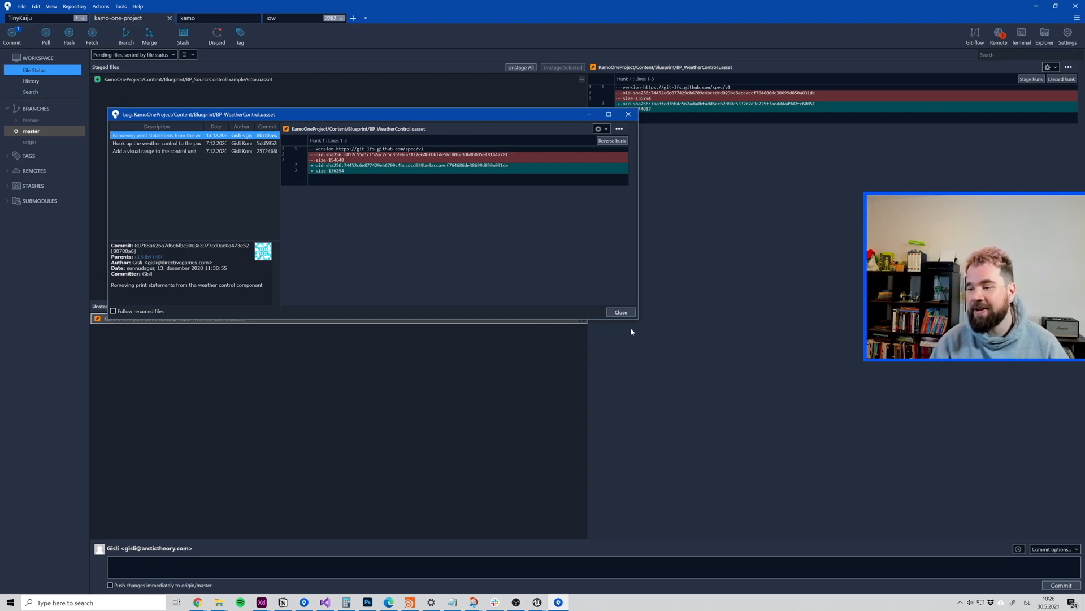
pyautogui.click(617, 311)
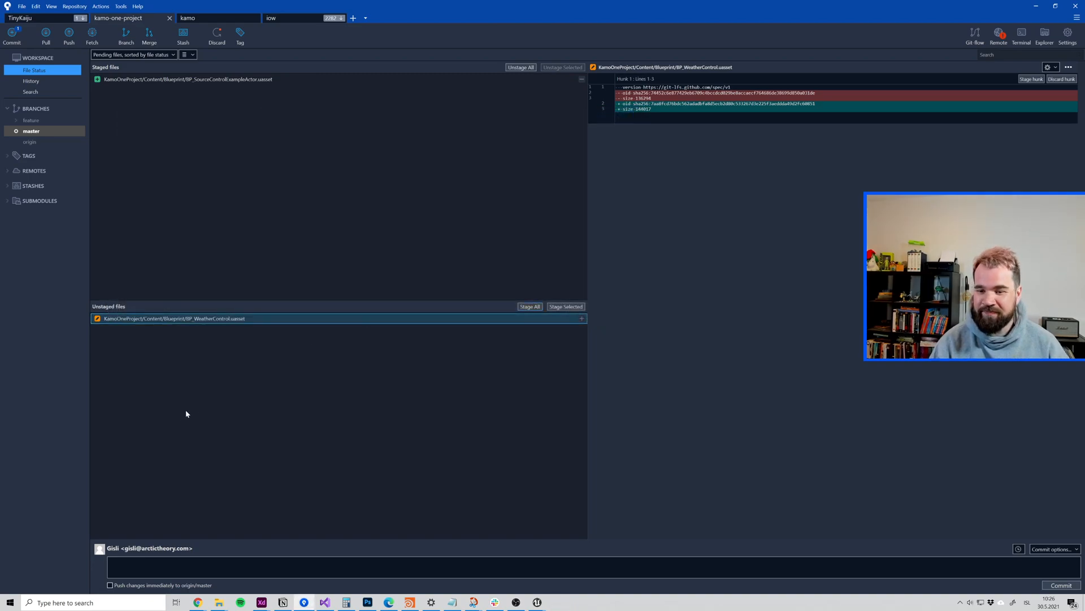
# Step: Unstage BP_SourceControlExampleActor.uasset so that it returns to the unstaged files
pyautogui.click(204, 80)
pyautogui.moveTo(144, 316); pyautogui.dragTo(145, 316)
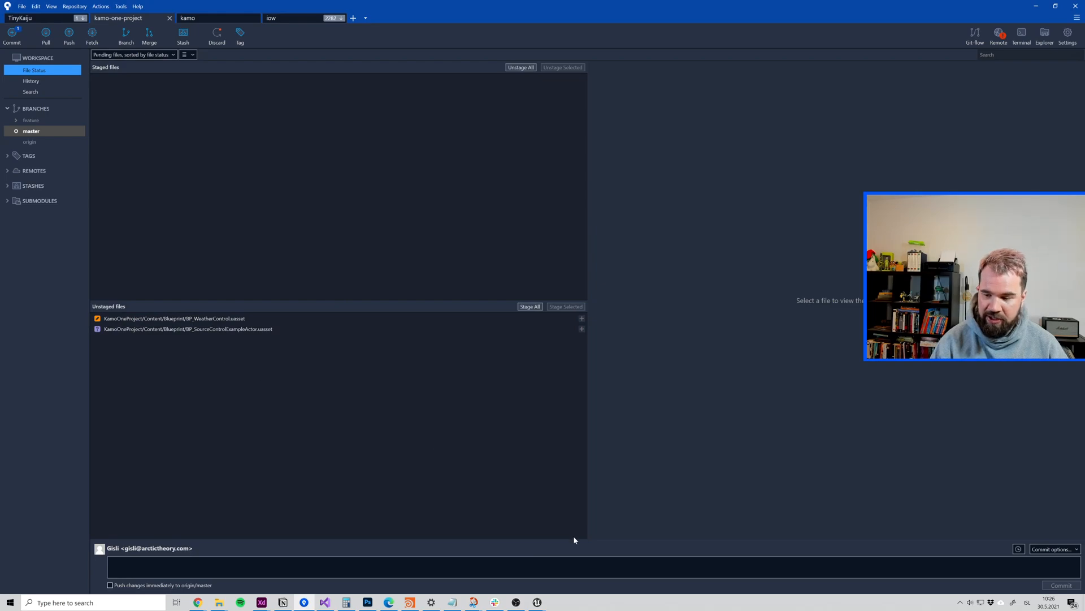
# Step: Switch to Unreal Editor and close the BP_WeatherControl Blueprint editor
pyautogui.moveTo(537, 602)
pyautogui.click(510, 567)
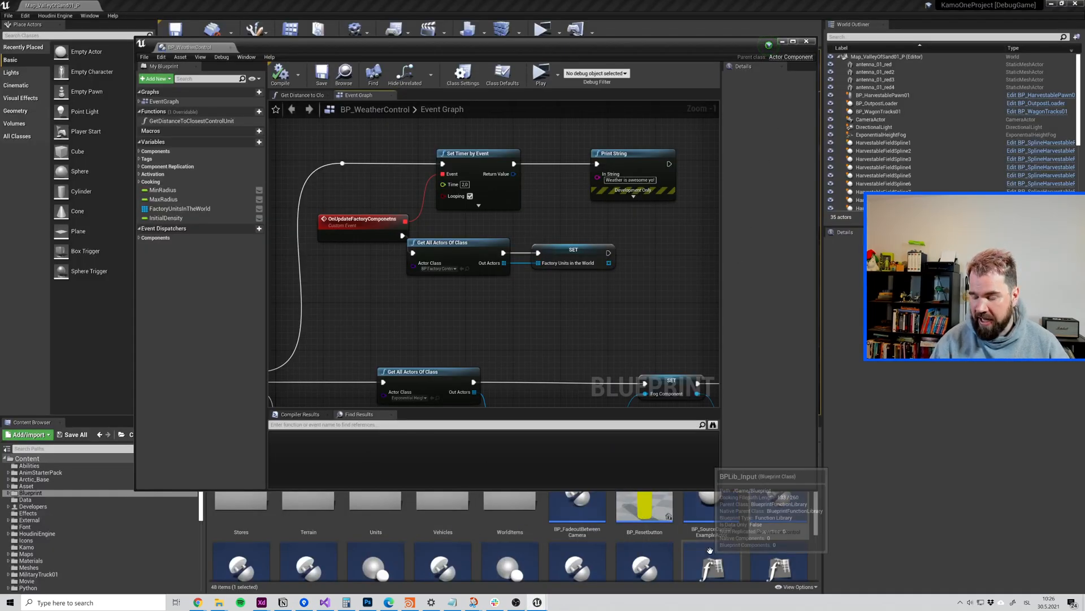
pyautogui.scroll(1, 710, 550)
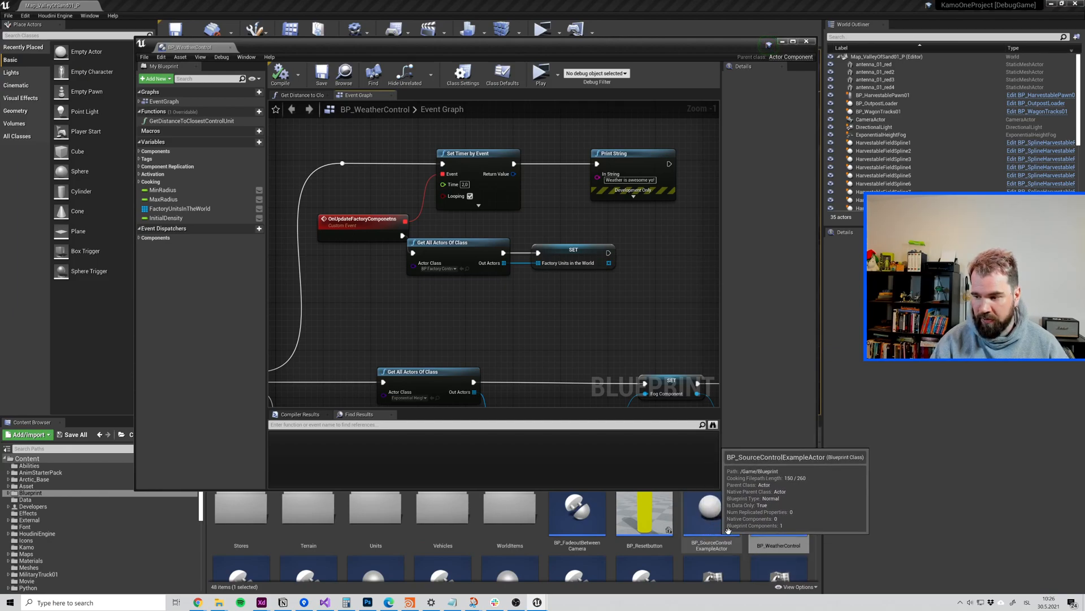
pyautogui.click(224, 48)
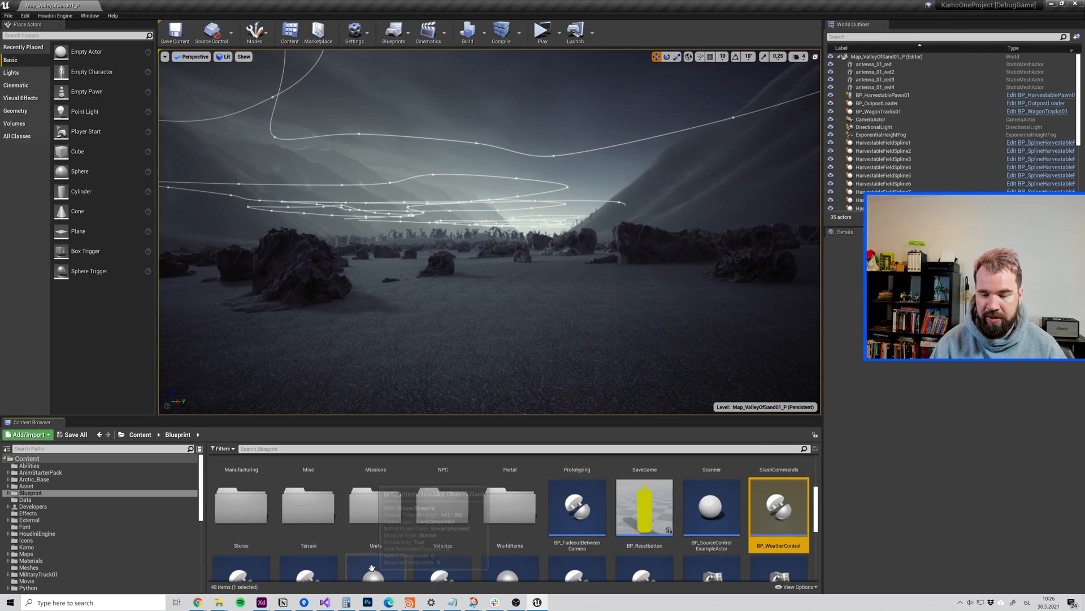
# Step: Switch to Sourcetree and stage only BP_SourceControlExampleActor.uasset
pyautogui.click(303, 602)
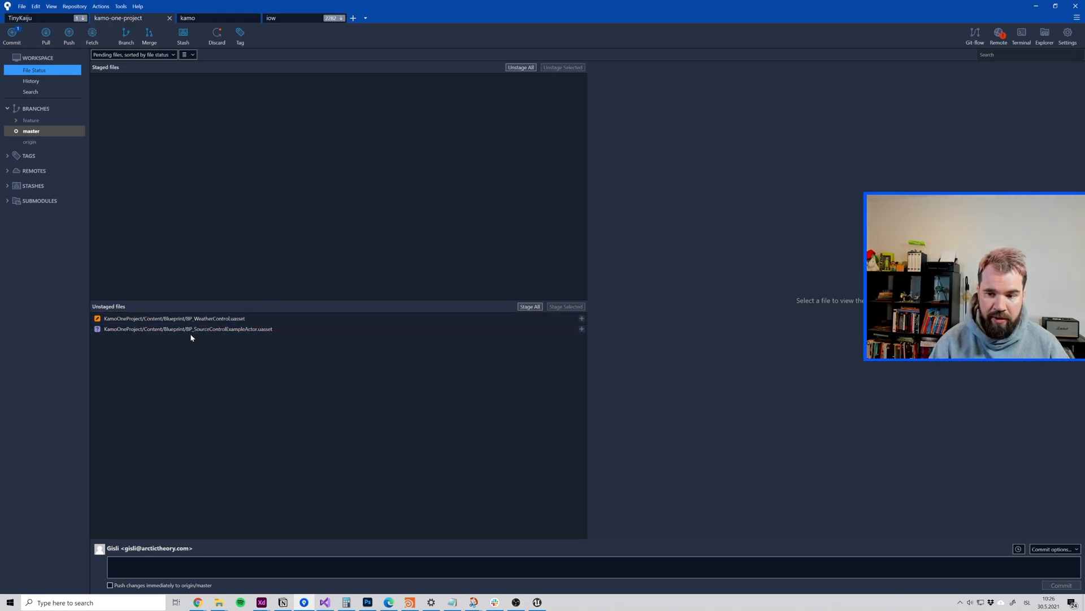
pyautogui.click(168, 332)
pyautogui.moveTo(229, 195); pyautogui.dragTo(228, 194)
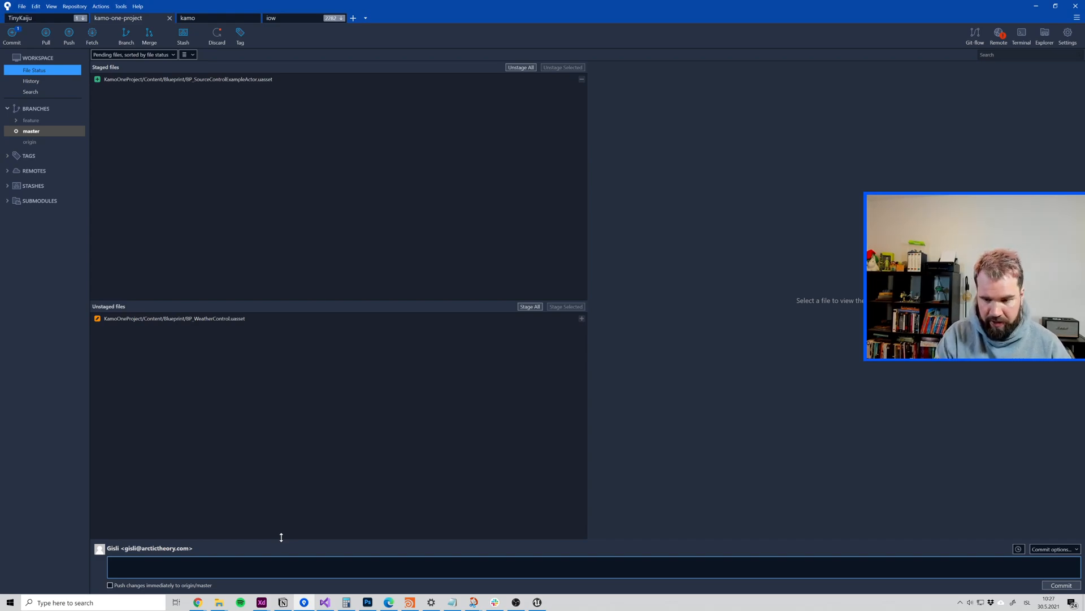
# Step: Commit the staged file with the message "Adding an example actor to source control for video example"
pyautogui.write('Add')
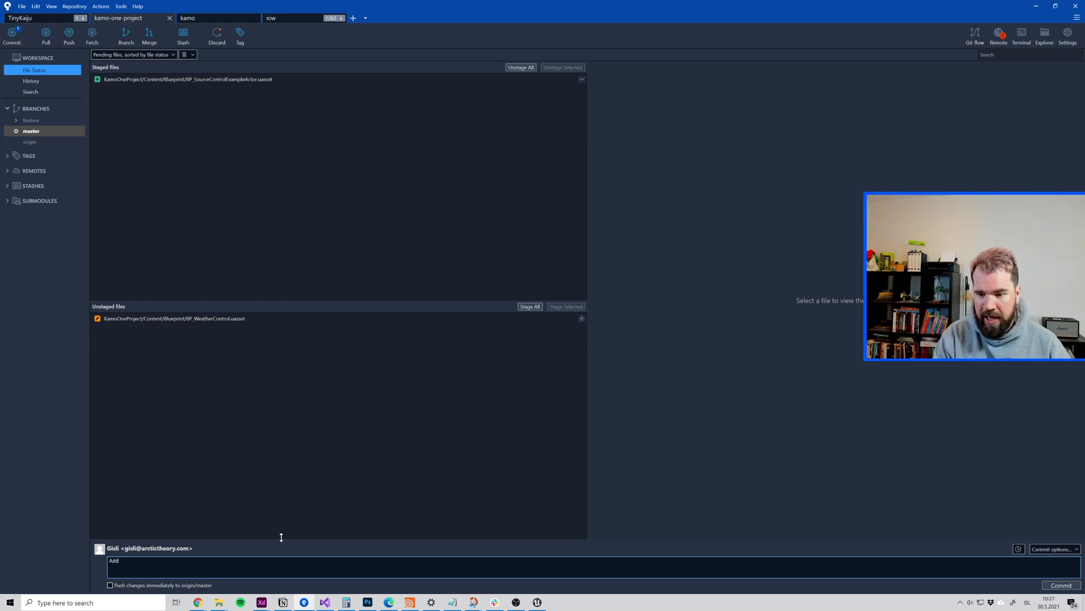
pyautogui.write('ing an example actor to')
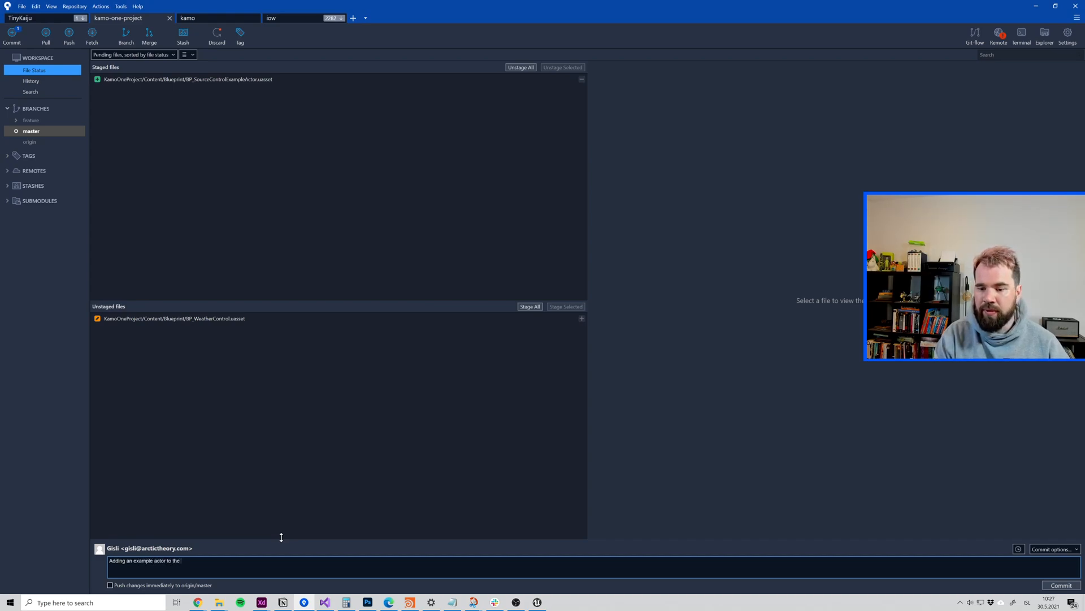
pyautogui.write(' th')
pyautogui.press('BackSpace')
pyautogui.press('BackSpace')
pyautogui.write('source control for v')
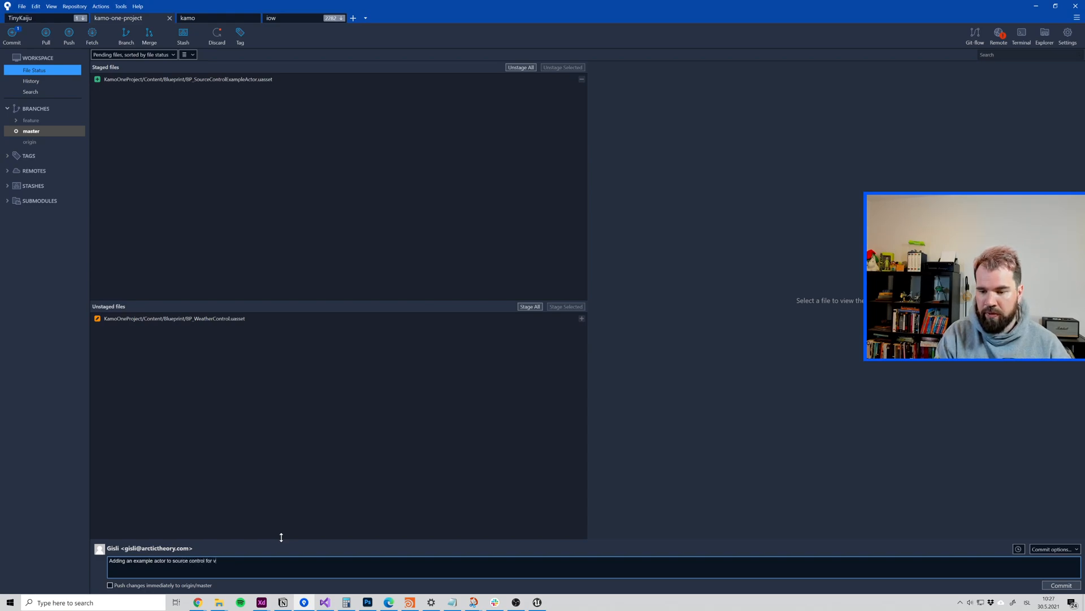
pyautogui.write('ideo example')
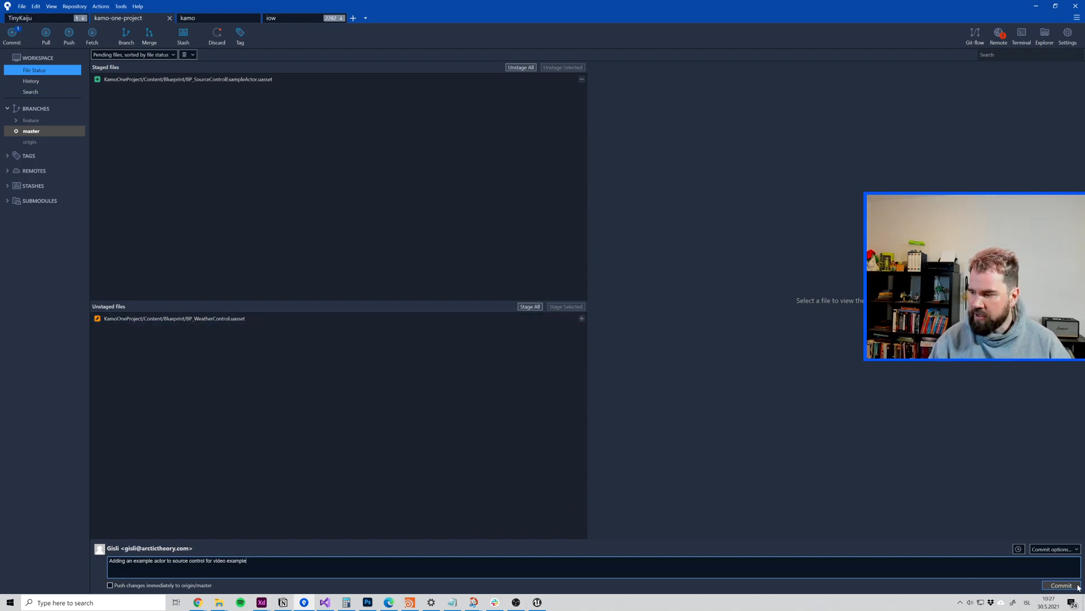
pyautogui.click(1060, 586)
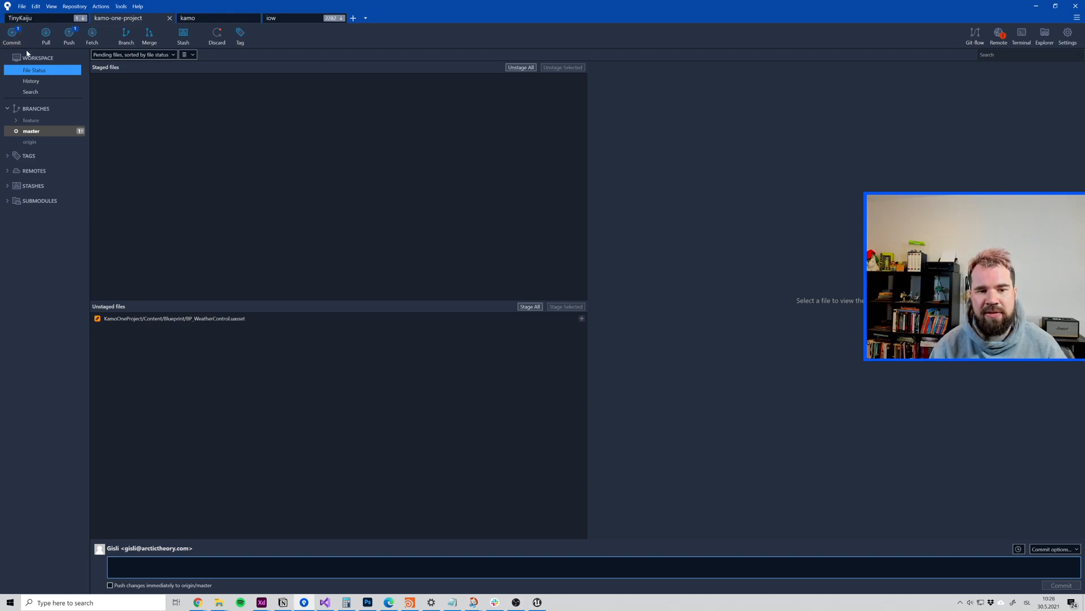
# Step: Examine the example actor commit and the "Iterating on tree harvester and connection setup" commit in the repository history
pyautogui.click(35, 81)
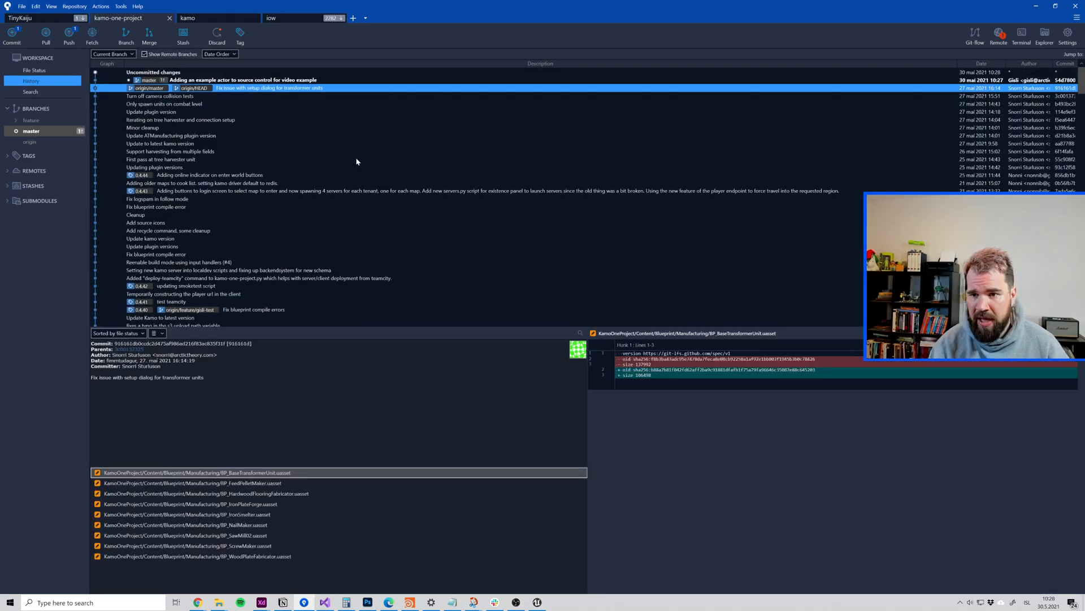
pyautogui.click(244, 120)
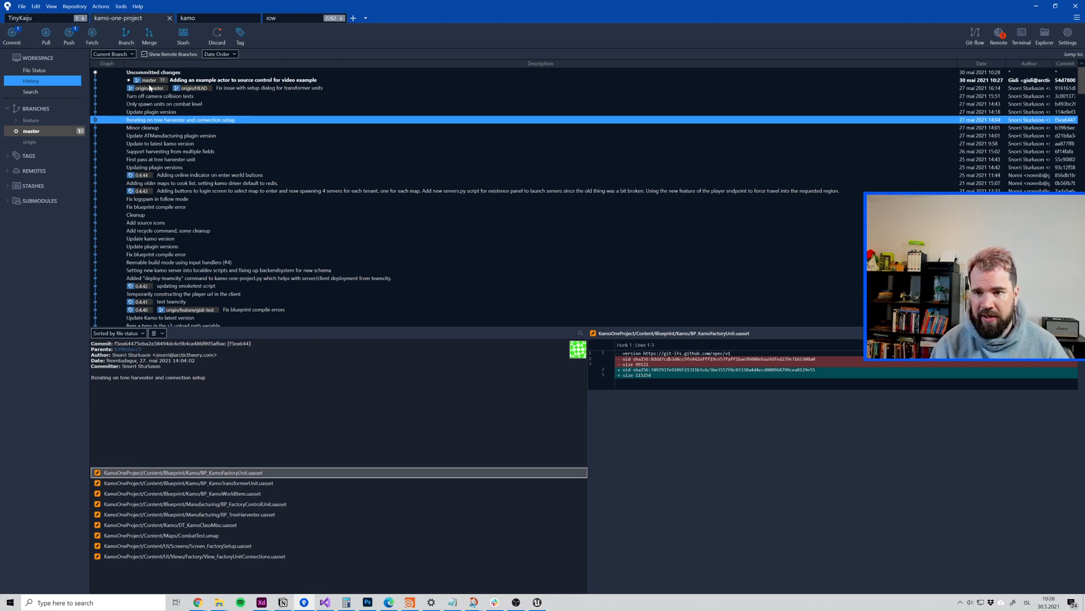
pyautogui.click(269, 80)
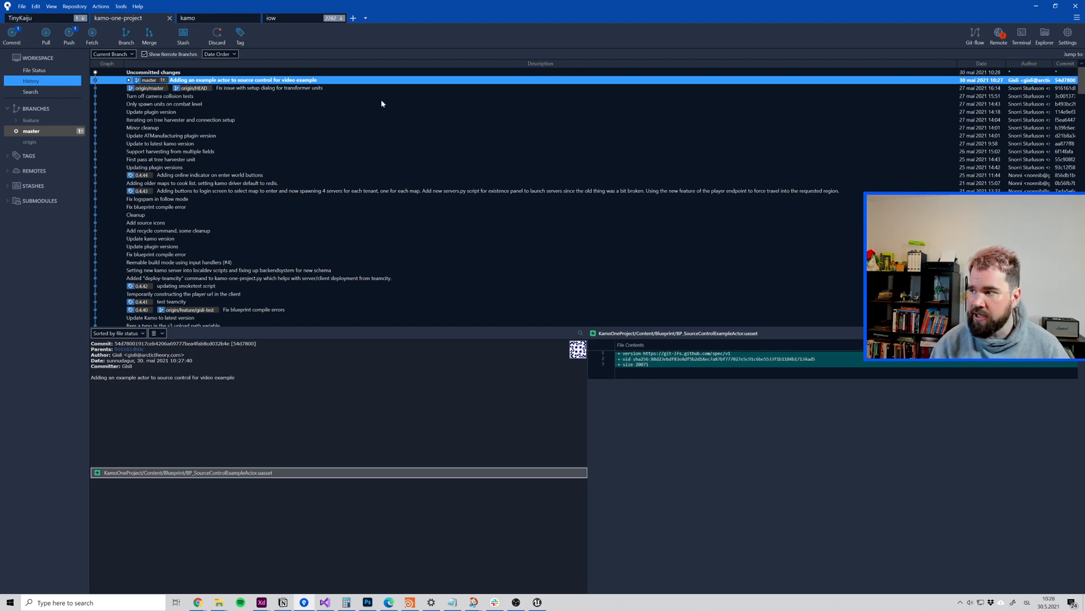
pyautogui.click(280, 120)
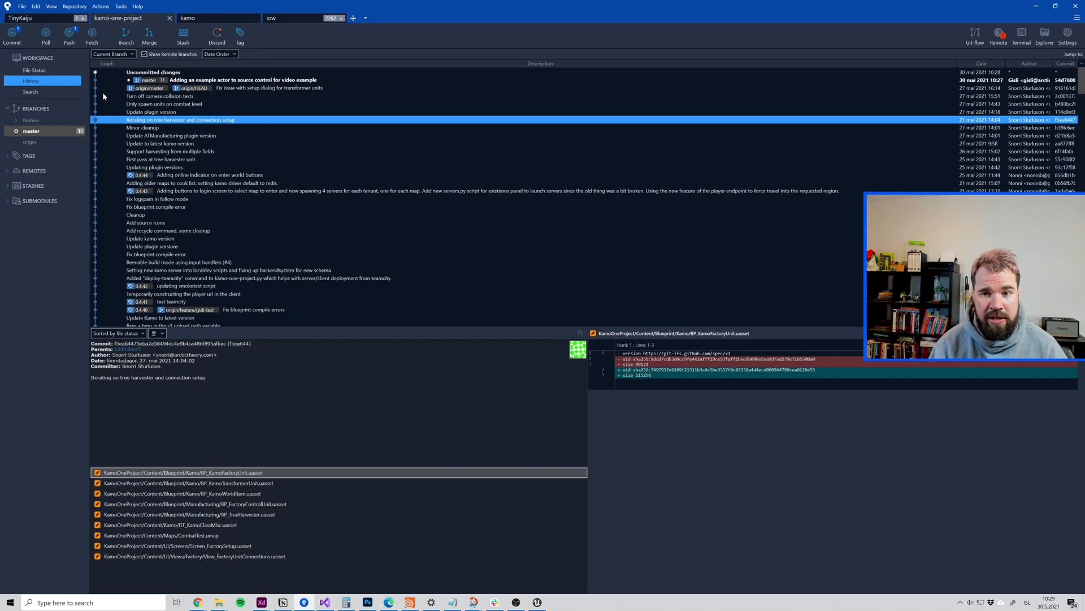
# Step: Push the master branch with all tags to origin, show the full output and close the push report
pyautogui.click(75, 39)
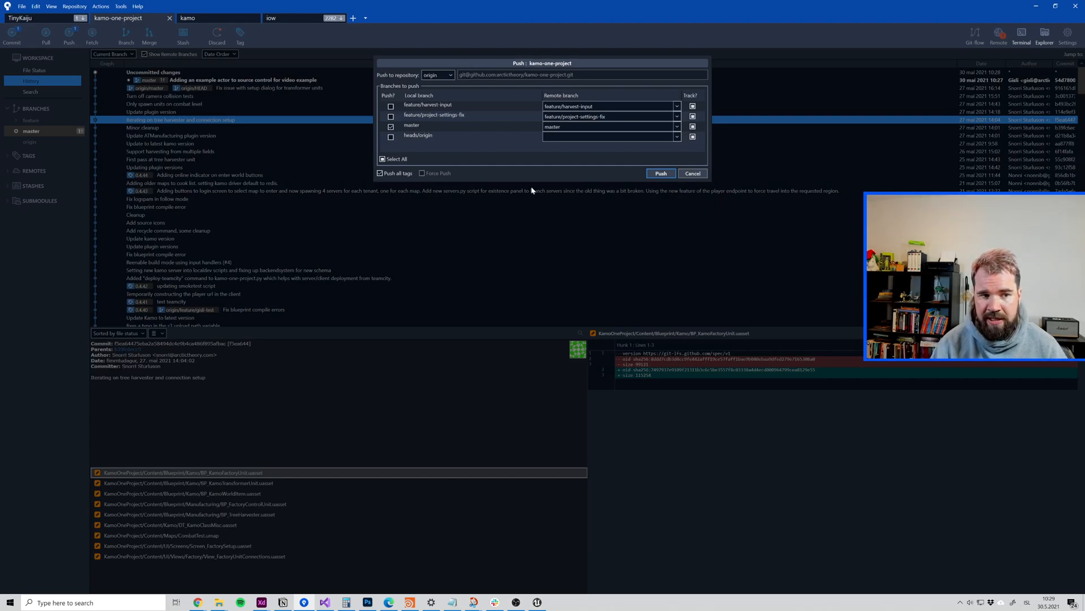
pyautogui.click(657, 176)
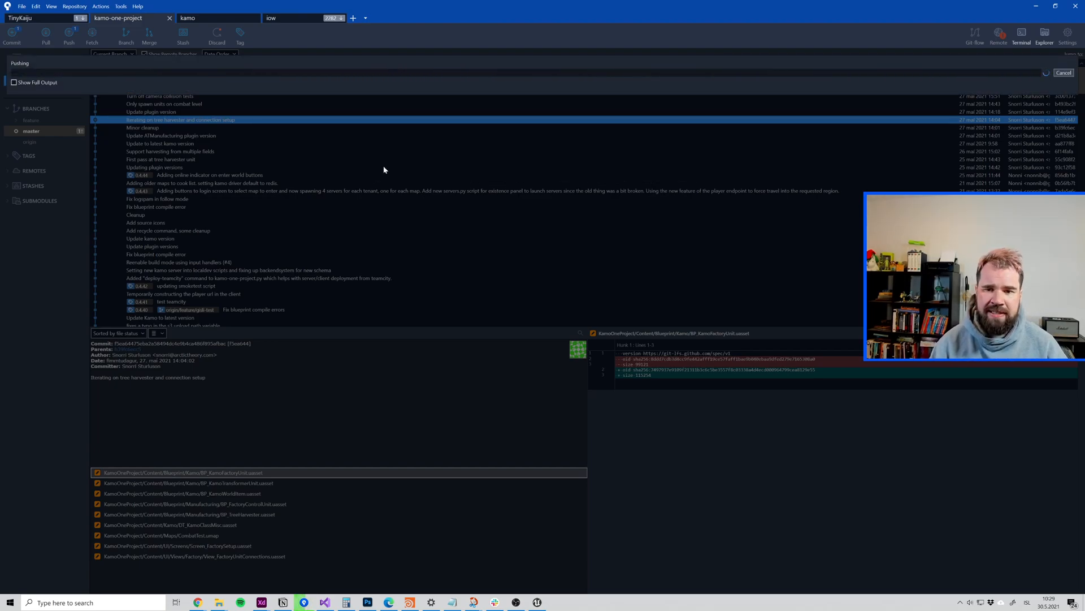
pyautogui.click(25, 84)
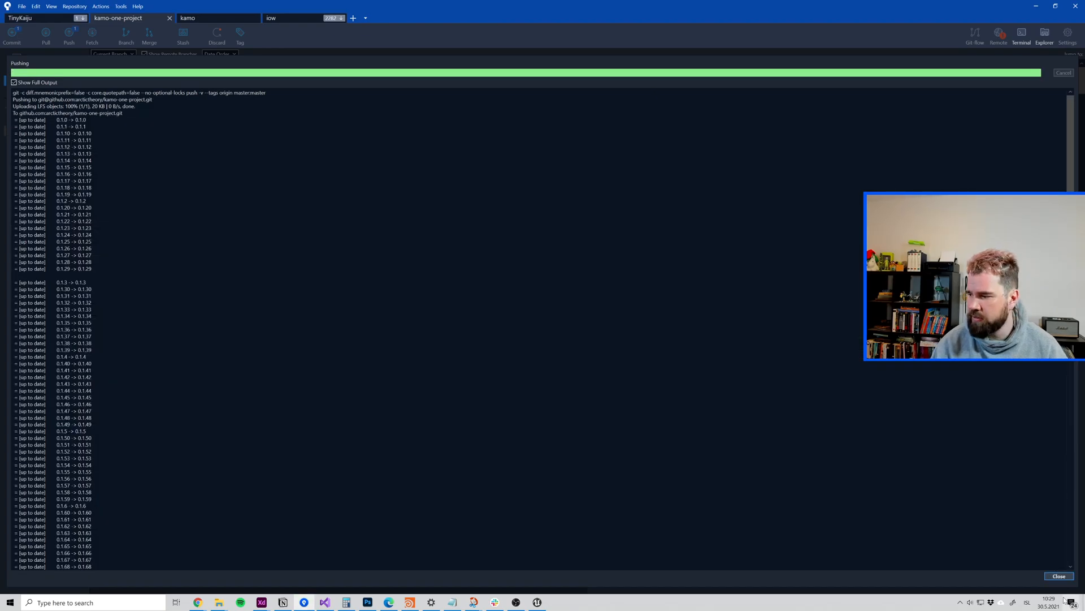
pyautogui.click(1059, 576)
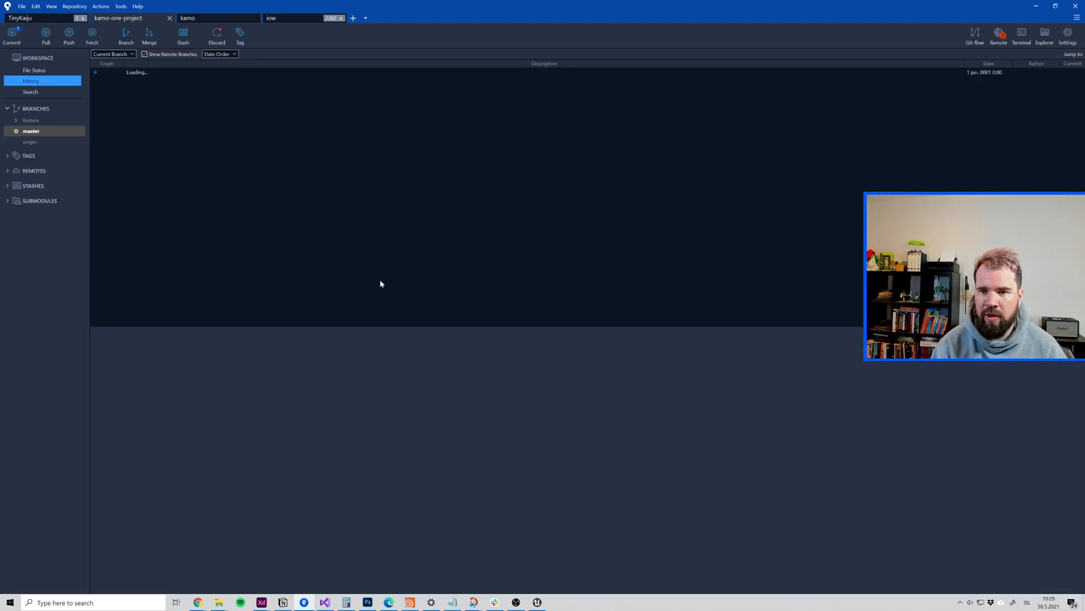
pyautogui.scroll(1, 171, 159)
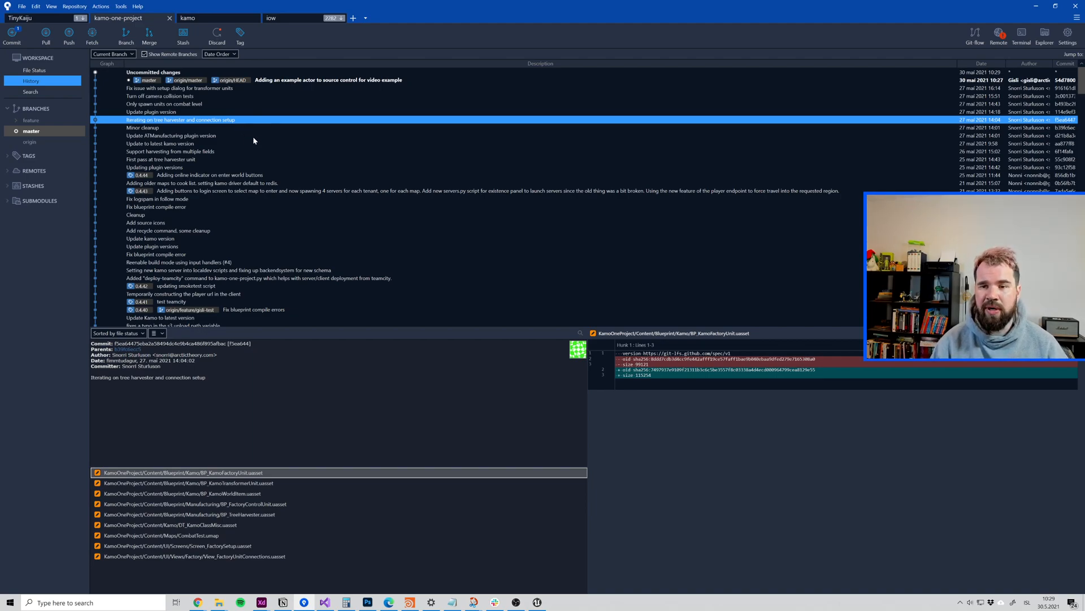
# Step: Return to the pending file changes and review the diff and available file actions for BP_WeatherControl.uasset
pyautogui.click(40, 72)
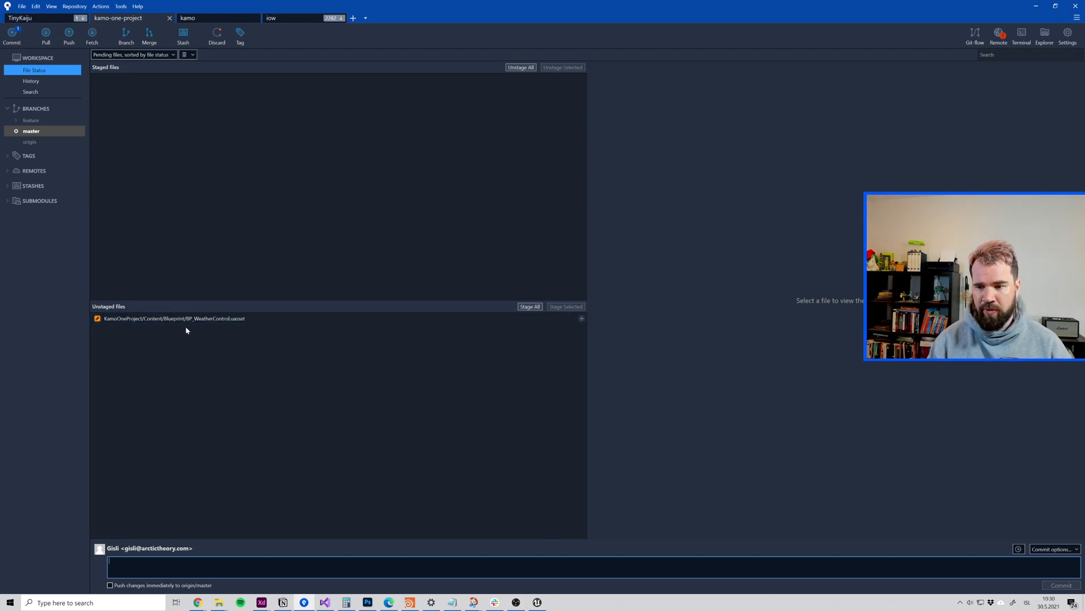
pyautogui.rightClick(226, 318)
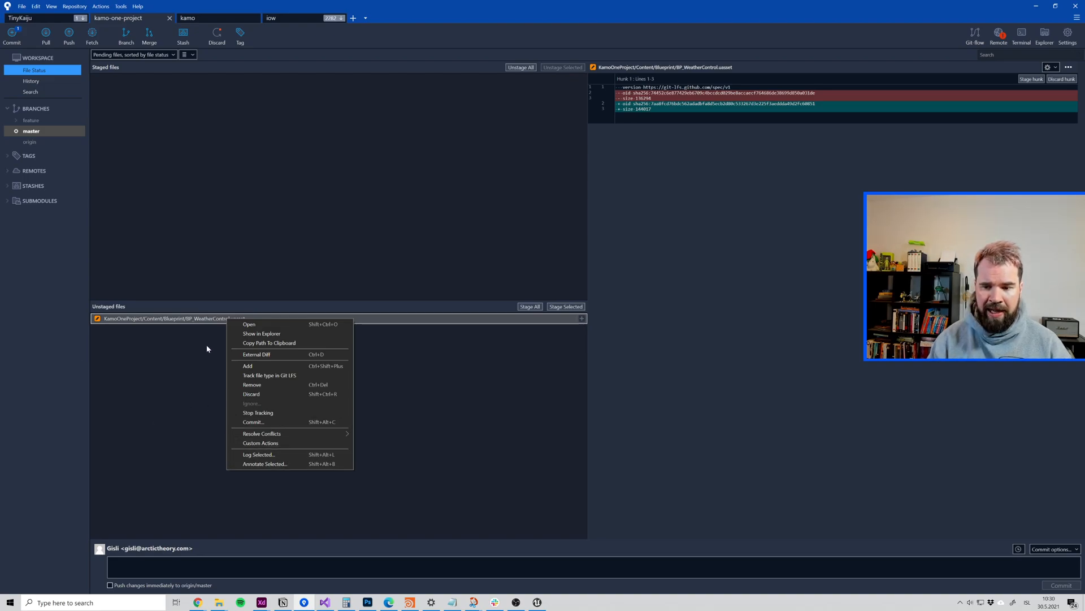
pyautogui.rightClick(239, 319)
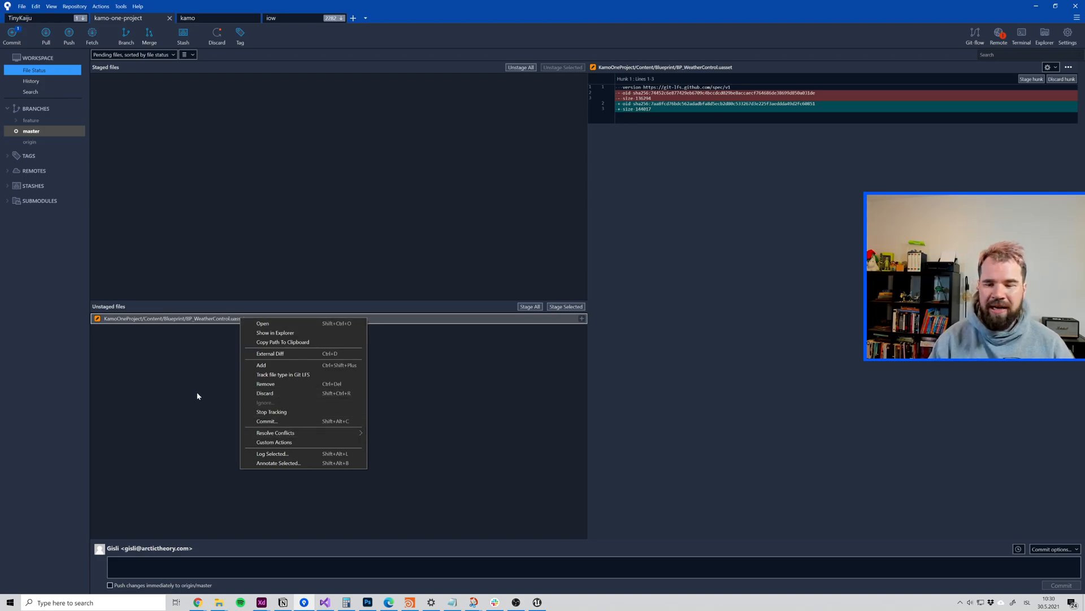
pyautogui.click(211, 317)
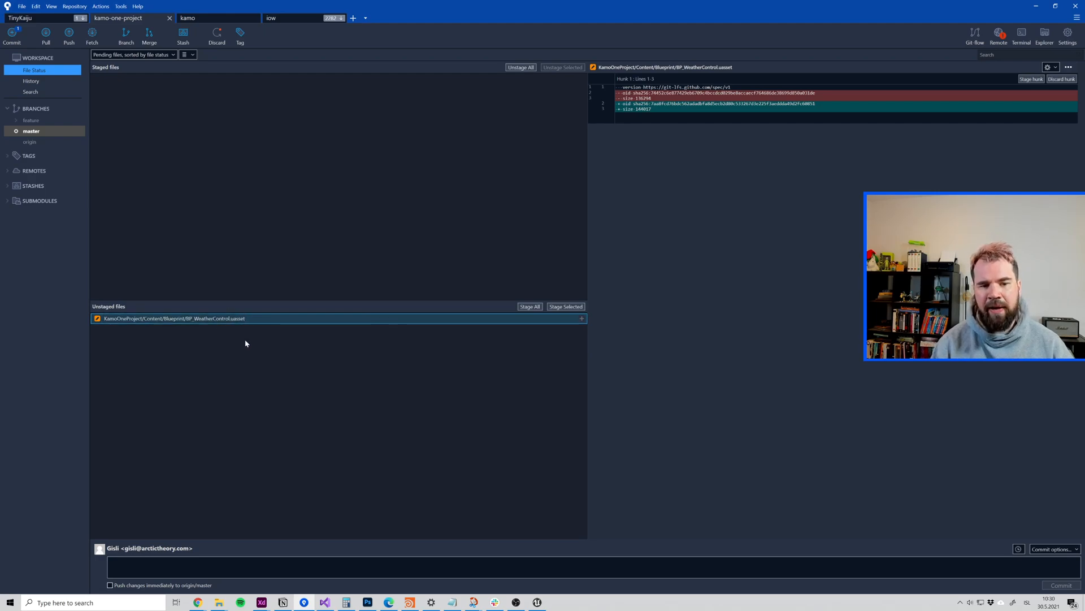
pyautogui.rightClick(237, 319)
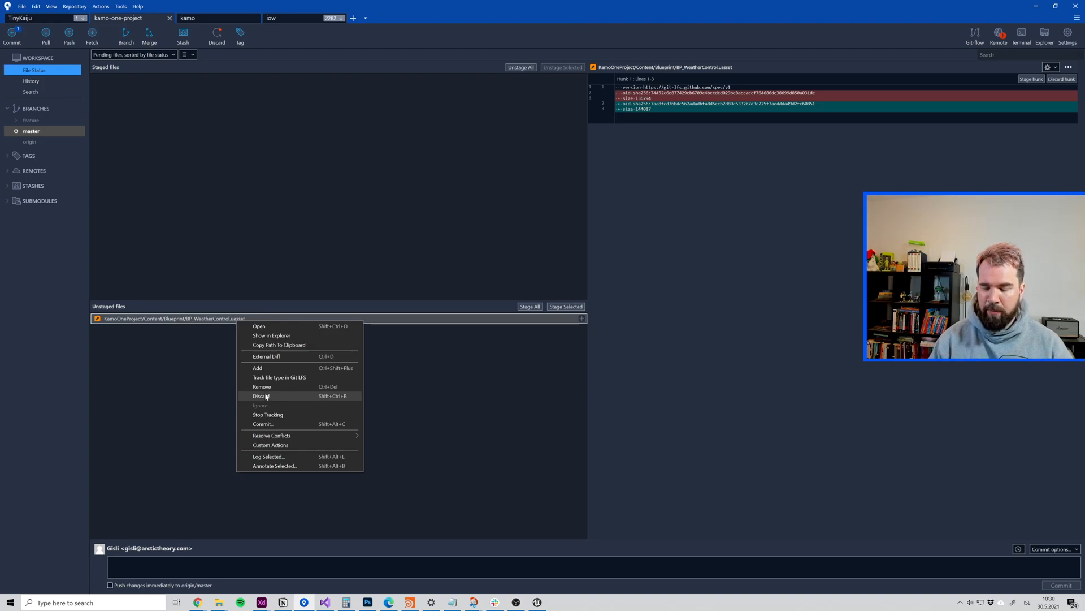
pyautogui.click(497, 467)
# Step: Switch to Unreal Editor and close it, saving the modified Mood_Daylight01 level
pyautogui.click(537, 602)
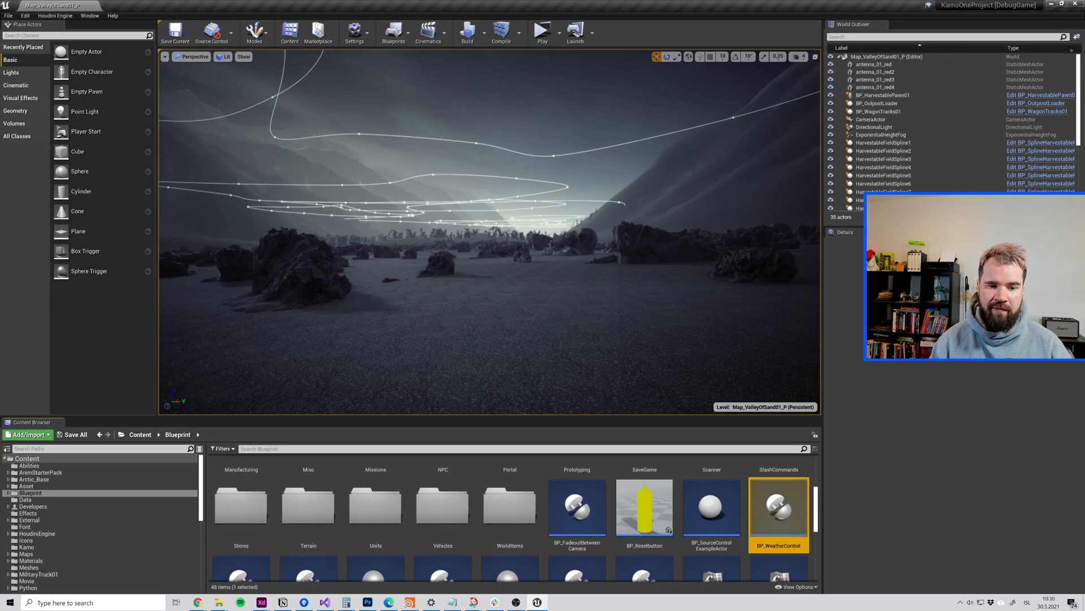
pyautogui.moveTo(613, 6); pyautogui.dragTo(614, 39)
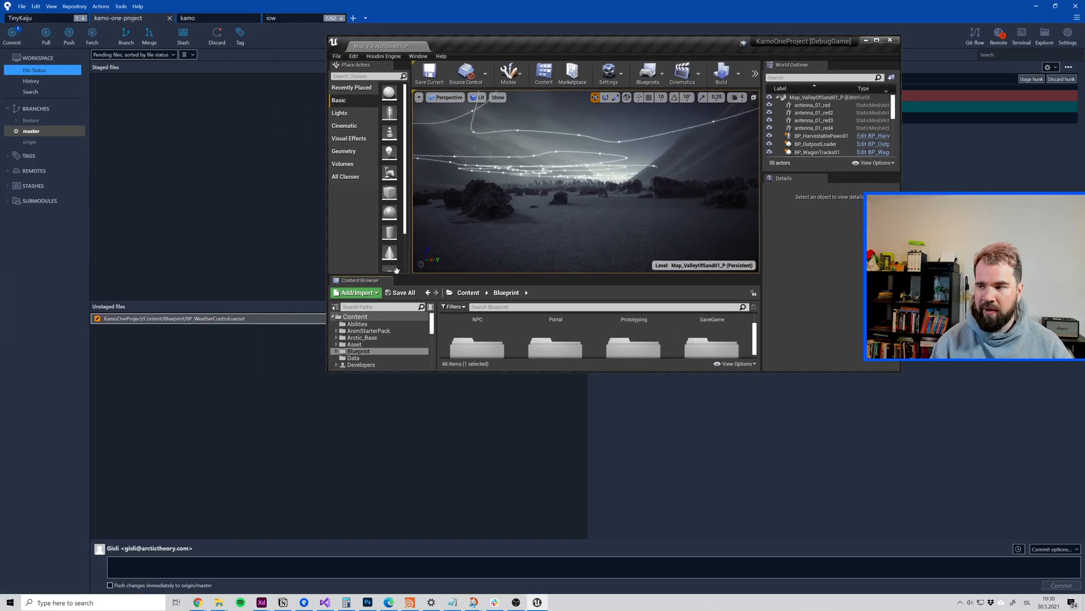
pyautogui.click(891, 41)
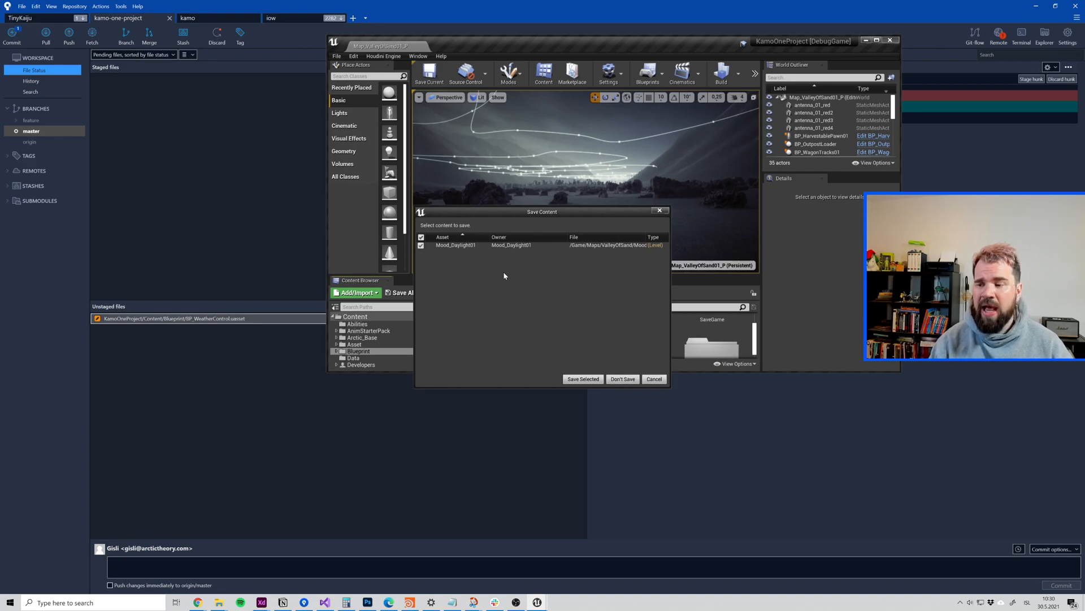
pyautogui.click(578, 379)
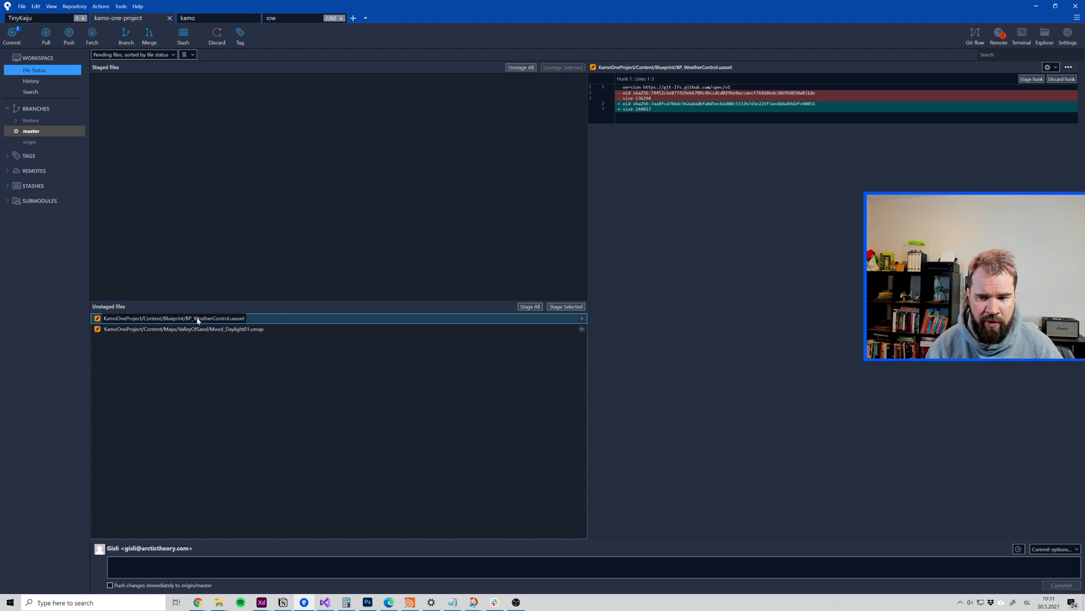
# Step: Try to discard the local changes to BP_WeatherControl.uasset and Mood_Daylight01.umap together, and close the output report
pyautogui.click(254, 329)
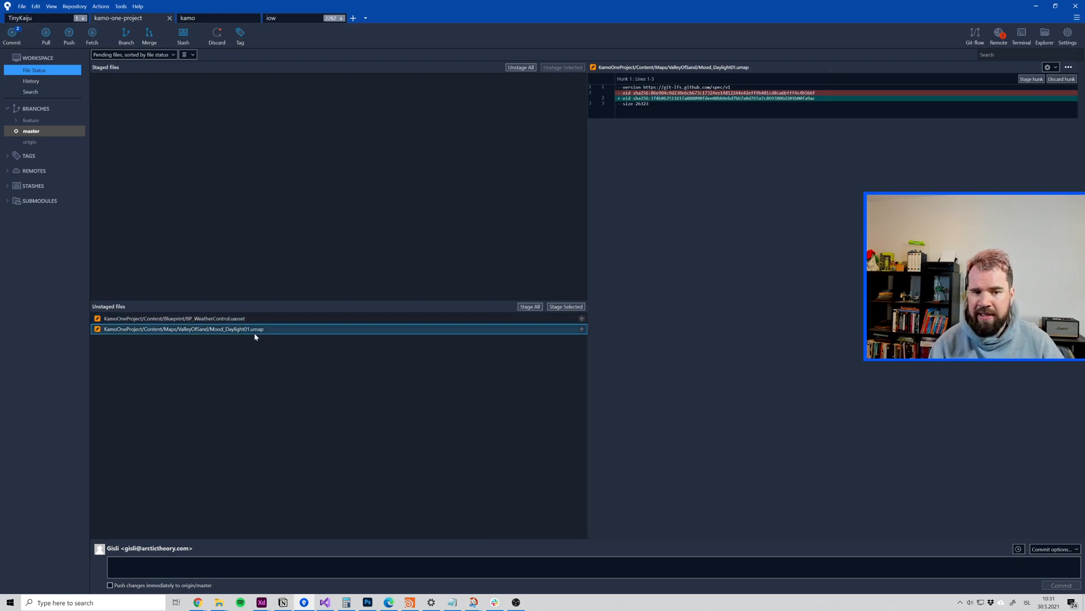
pyautogui.click(221, 319)
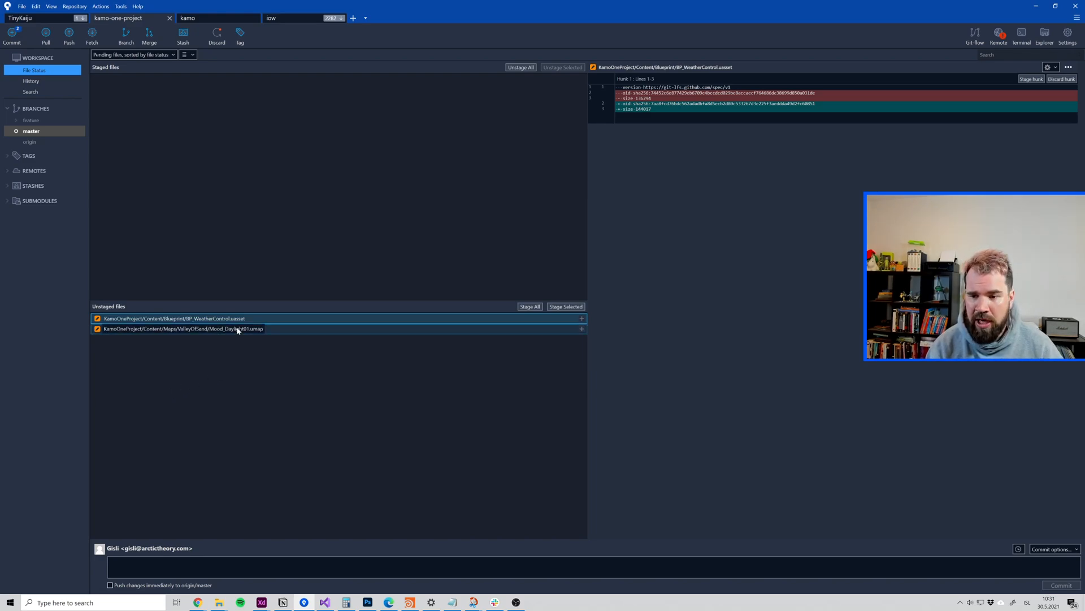
pyautogui.keyDown('shift'); pyautogui.click(213, 329); pyautogui.keyUp('shift')
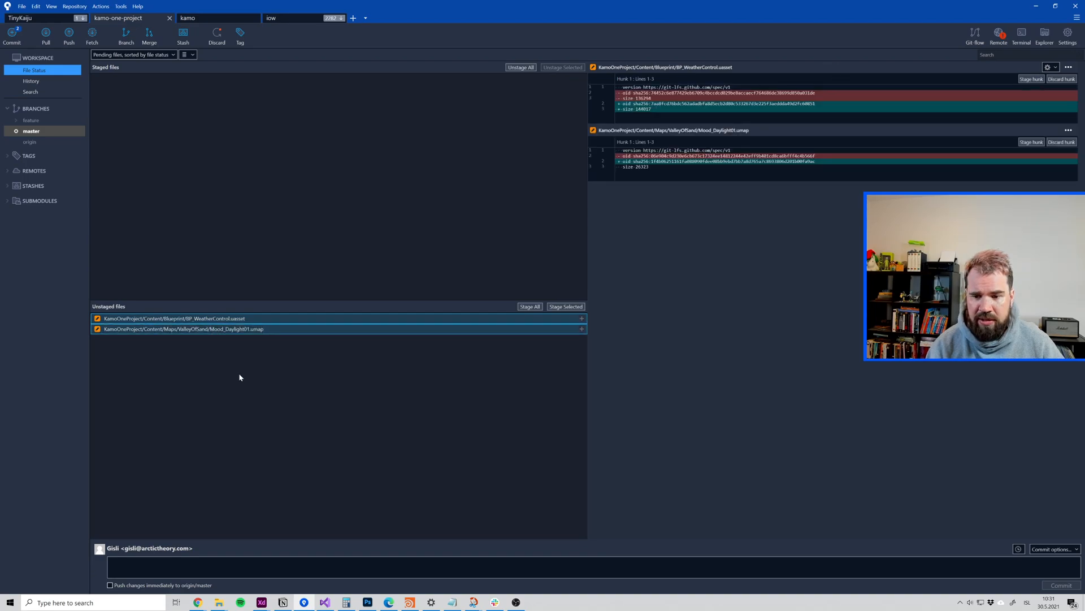
pyautogui.rightClick(205, 332)
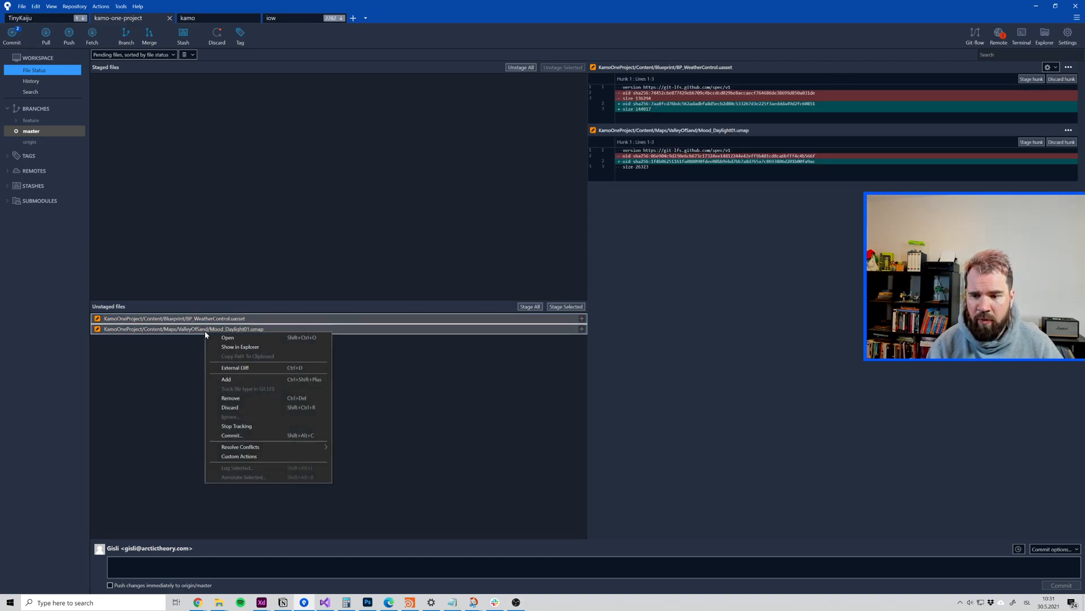
pyautogui.click(279, 407)
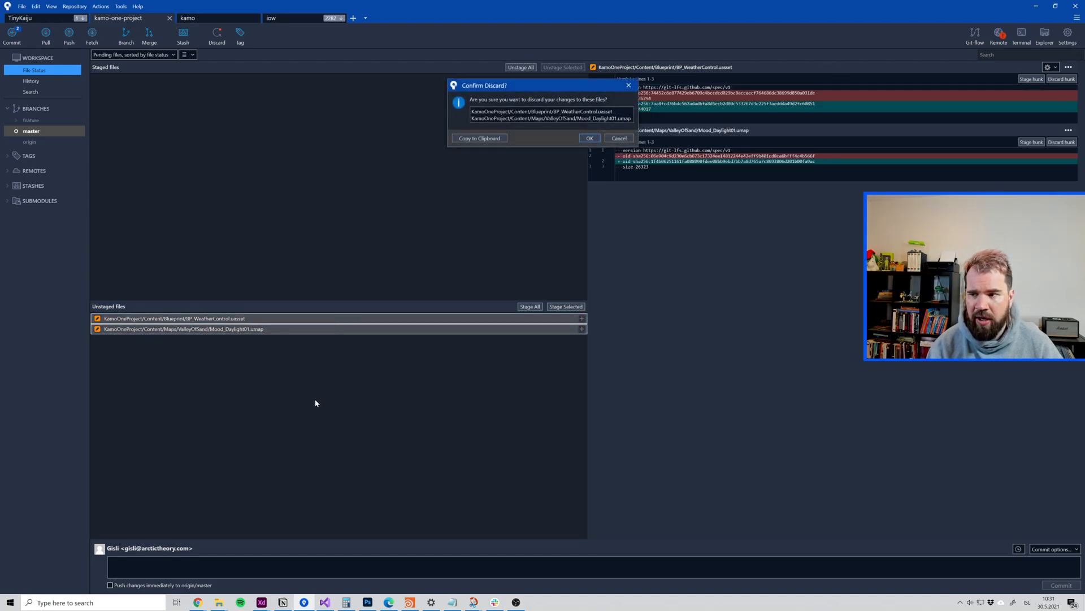
pyautogui.click(590, 138)
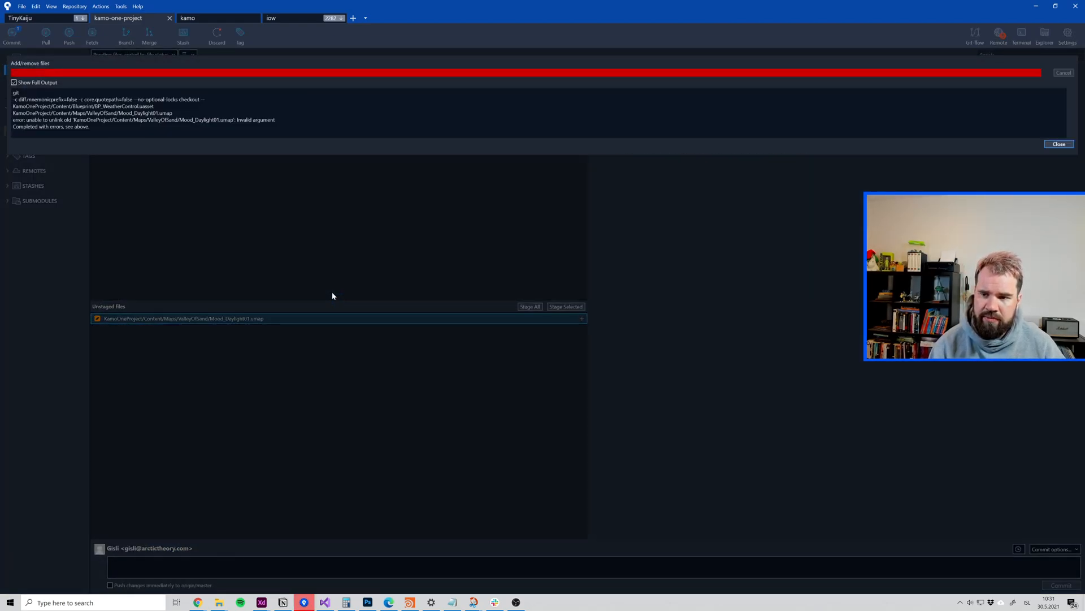
pyautogui.click(1059, 143)
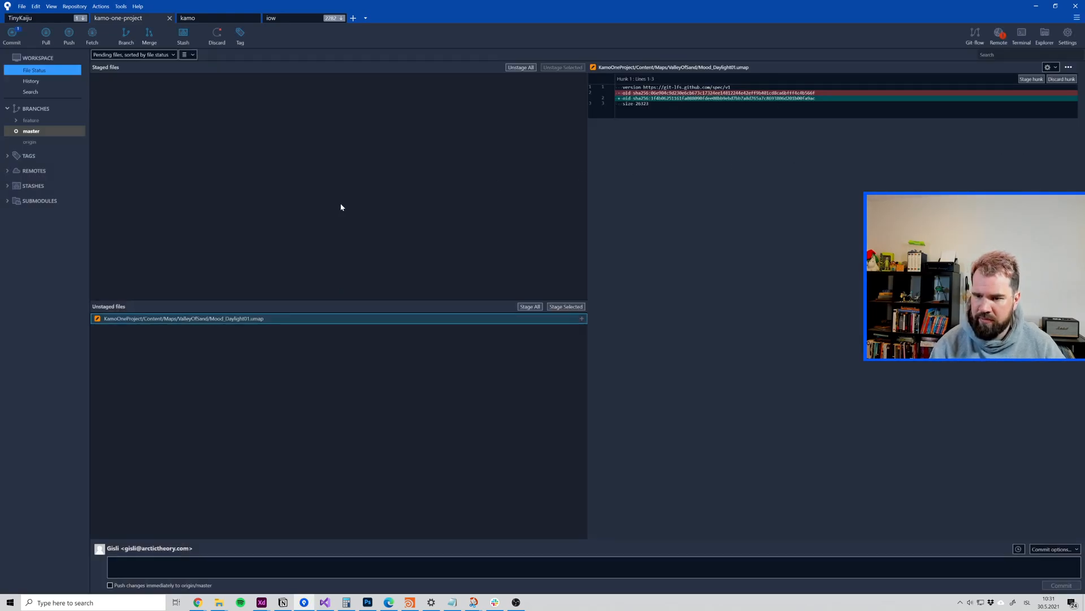
# Step: Discard the local changes to Mood_Daylight01.umap
pyautogui.rightClick(224, 321)
pyautogui.click(95, 345)
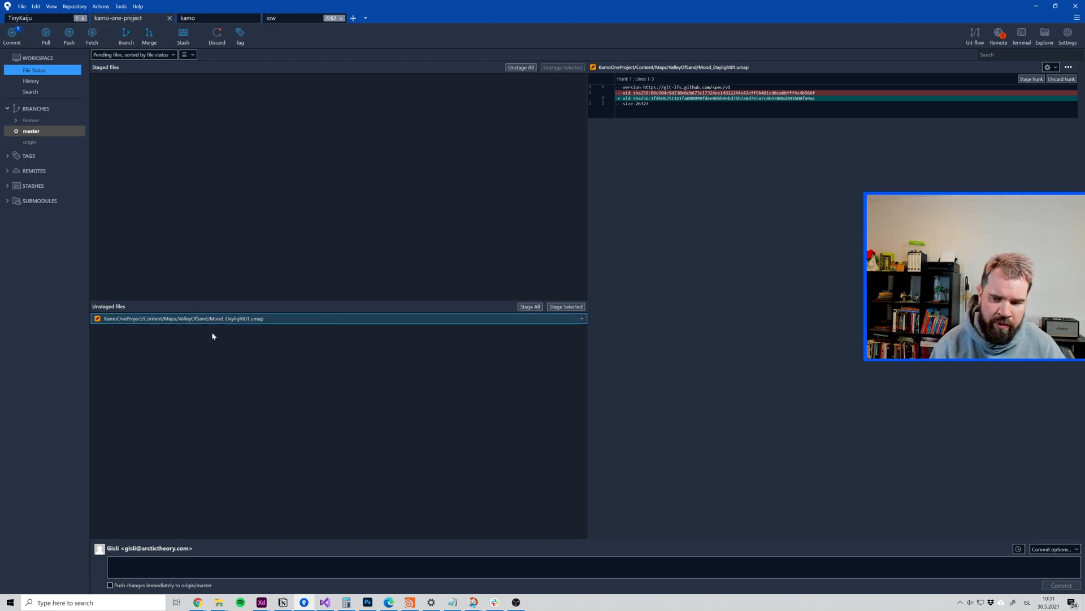
pyautogui.rightClick(226, 317)
pyautogui.click(266, 395)
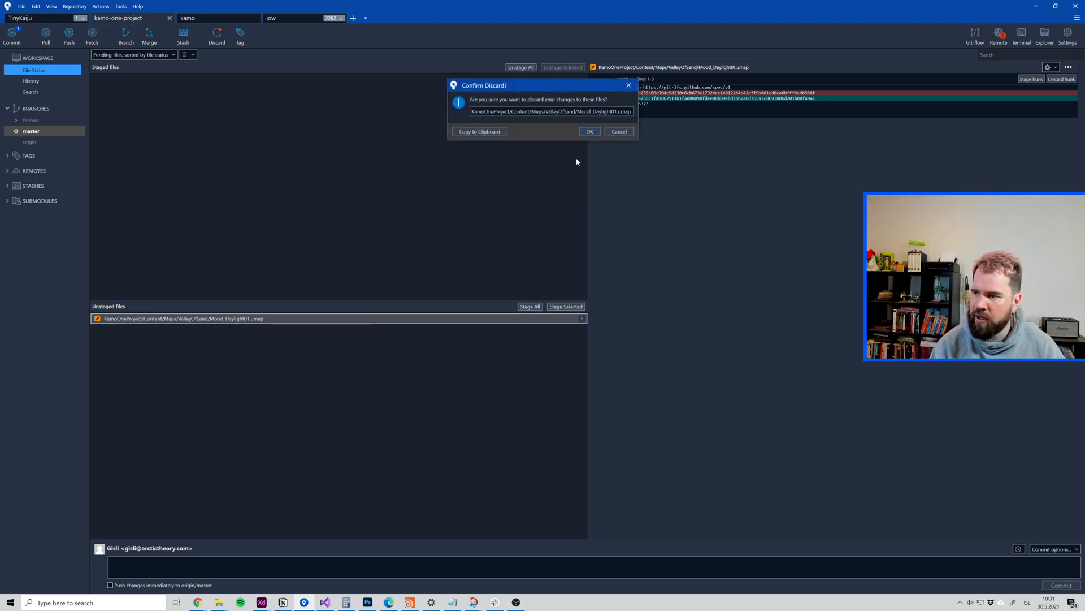
pyautogui.click(589, 131)
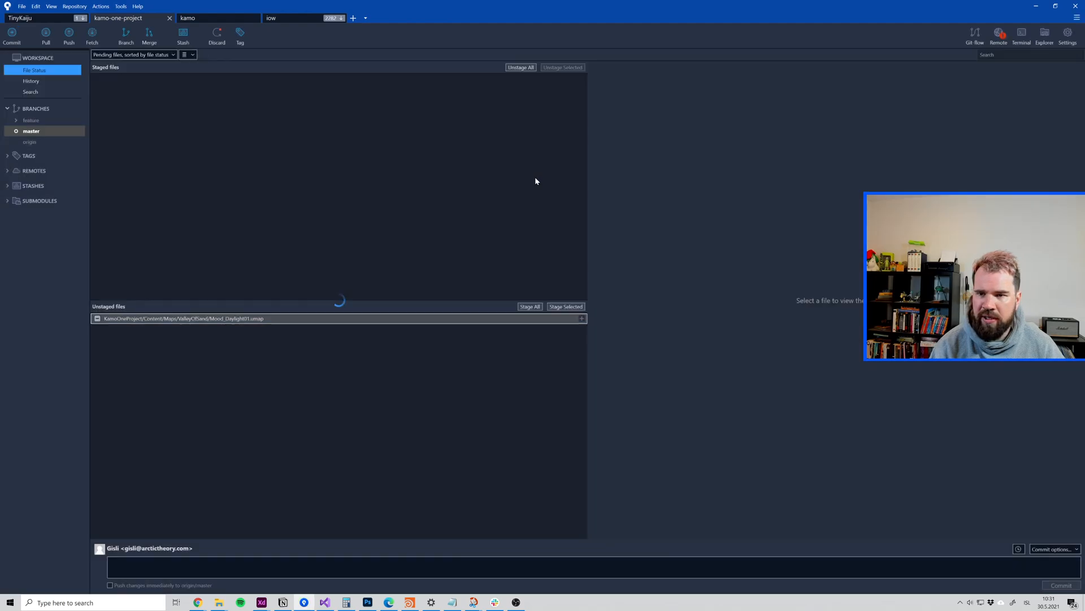